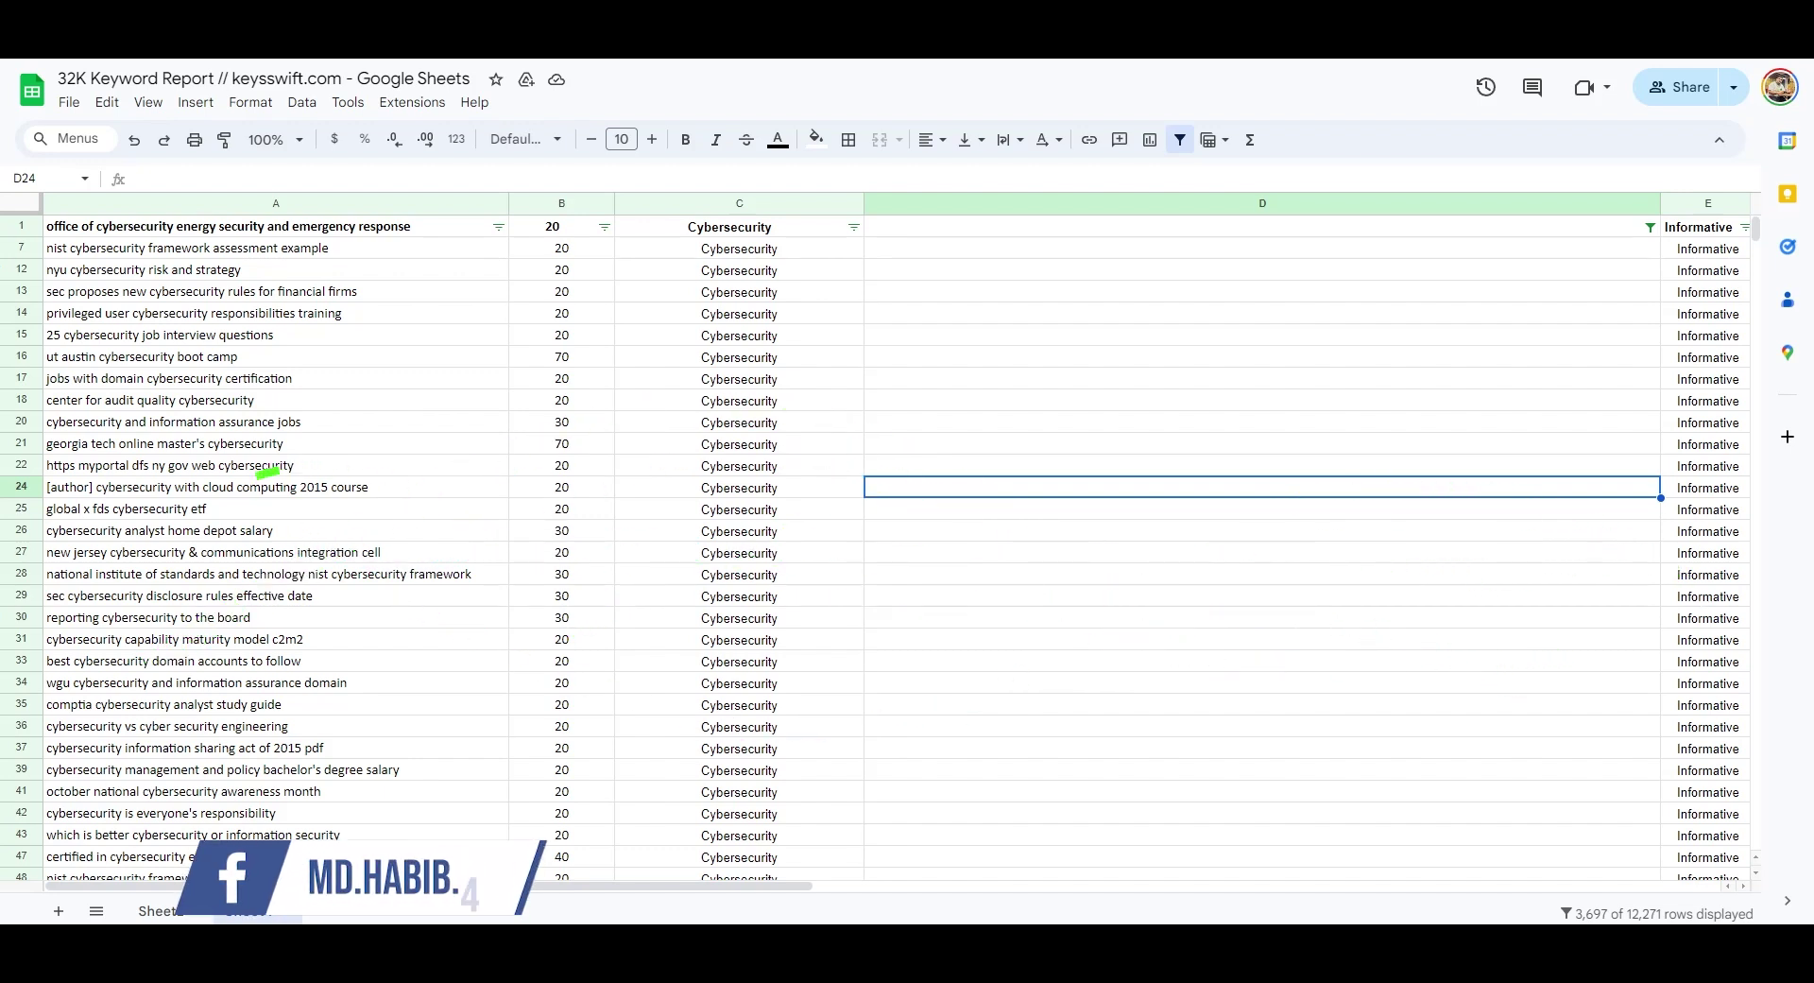
- Examine the cybersecurity keywords in column A of Sheet4 and their numeric values in column B
{"action": "left_click", "coordinate": [196, 293]}
{"action": "scroll", "coordinate": [142, 269], "scroll_direction": "down", "scroll_amount": 1}
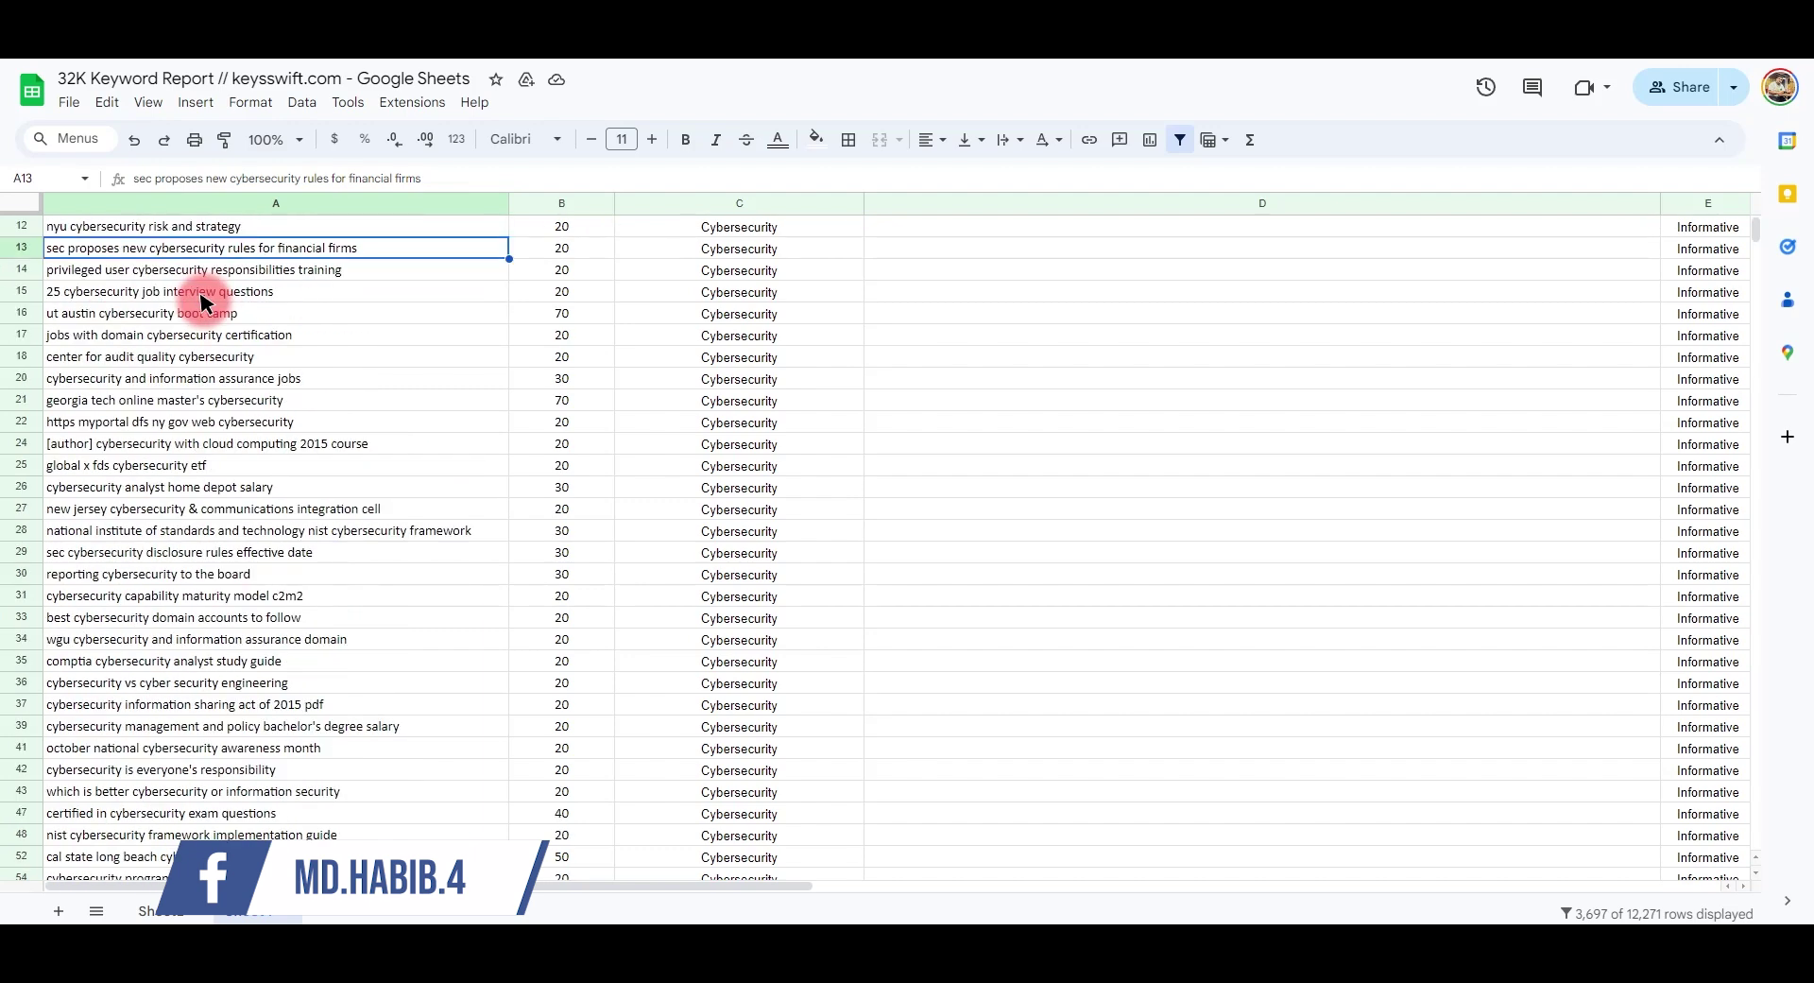
{"action": "scroll", "coordinate": [82, 284], "scroll_direction": "up", "scroll_amount": 1}
{"action": "left_click", "coordinate": [109, 271]}
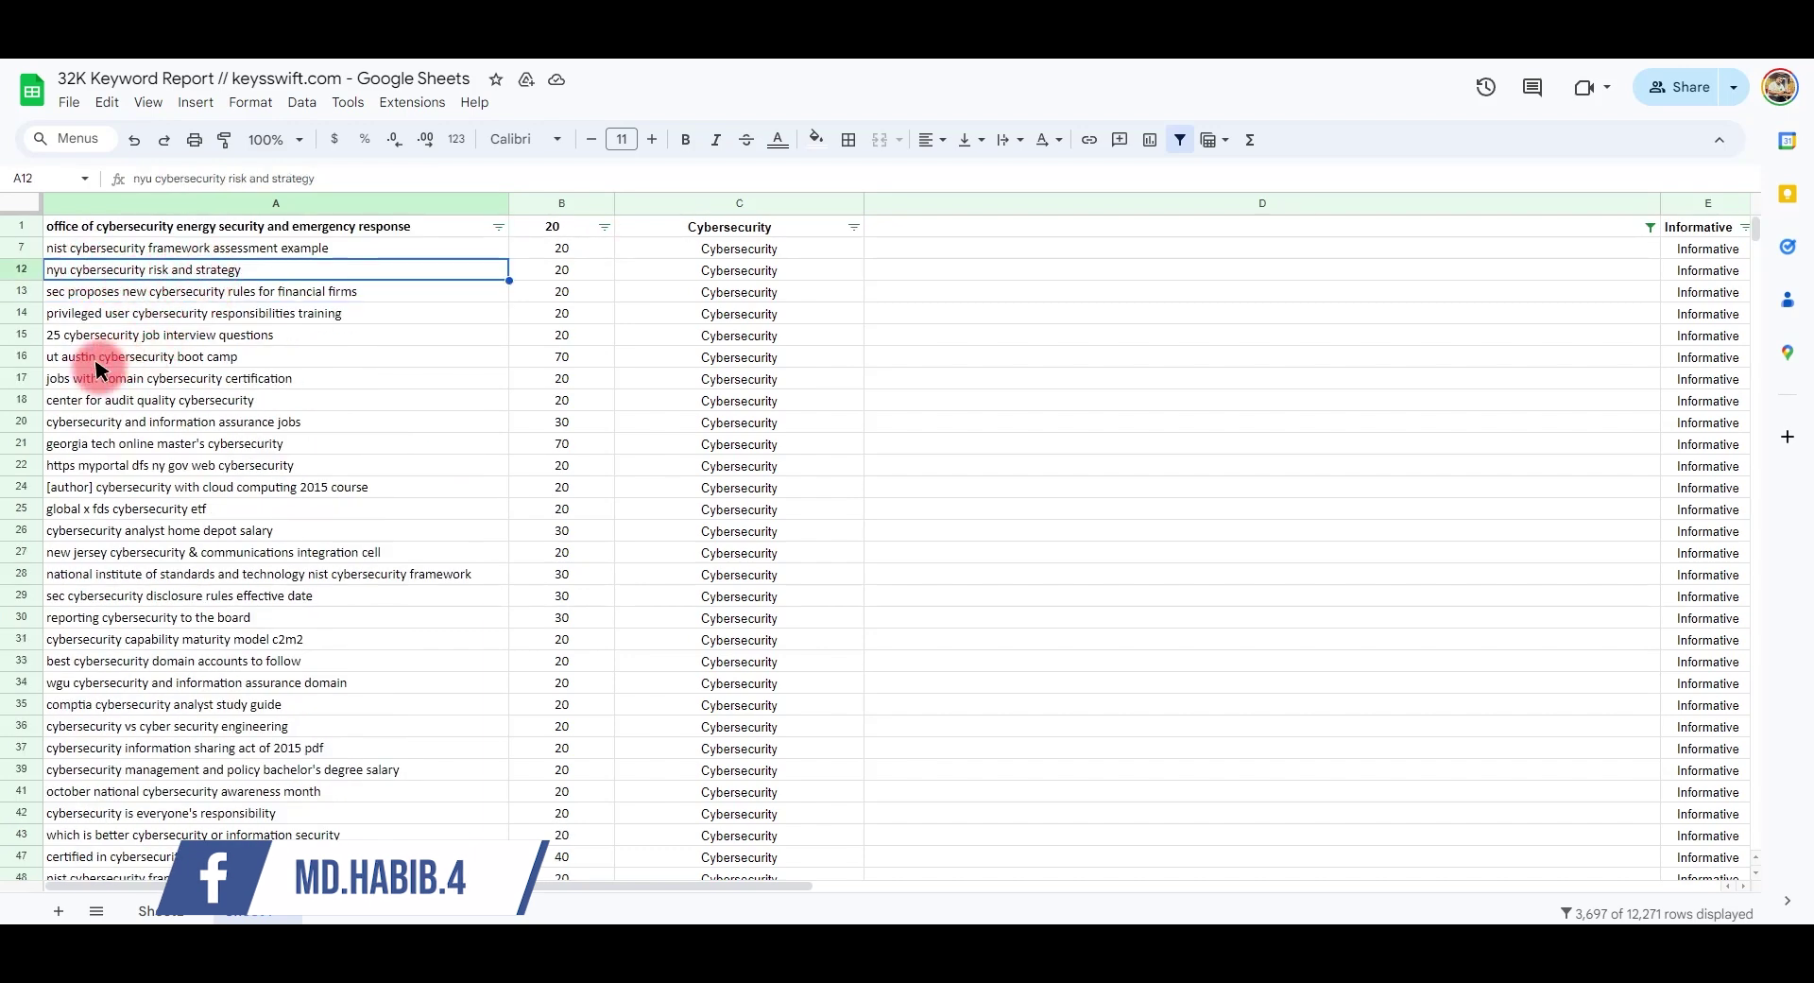
{"action": "left_click", "coordinate": [82, 357]}
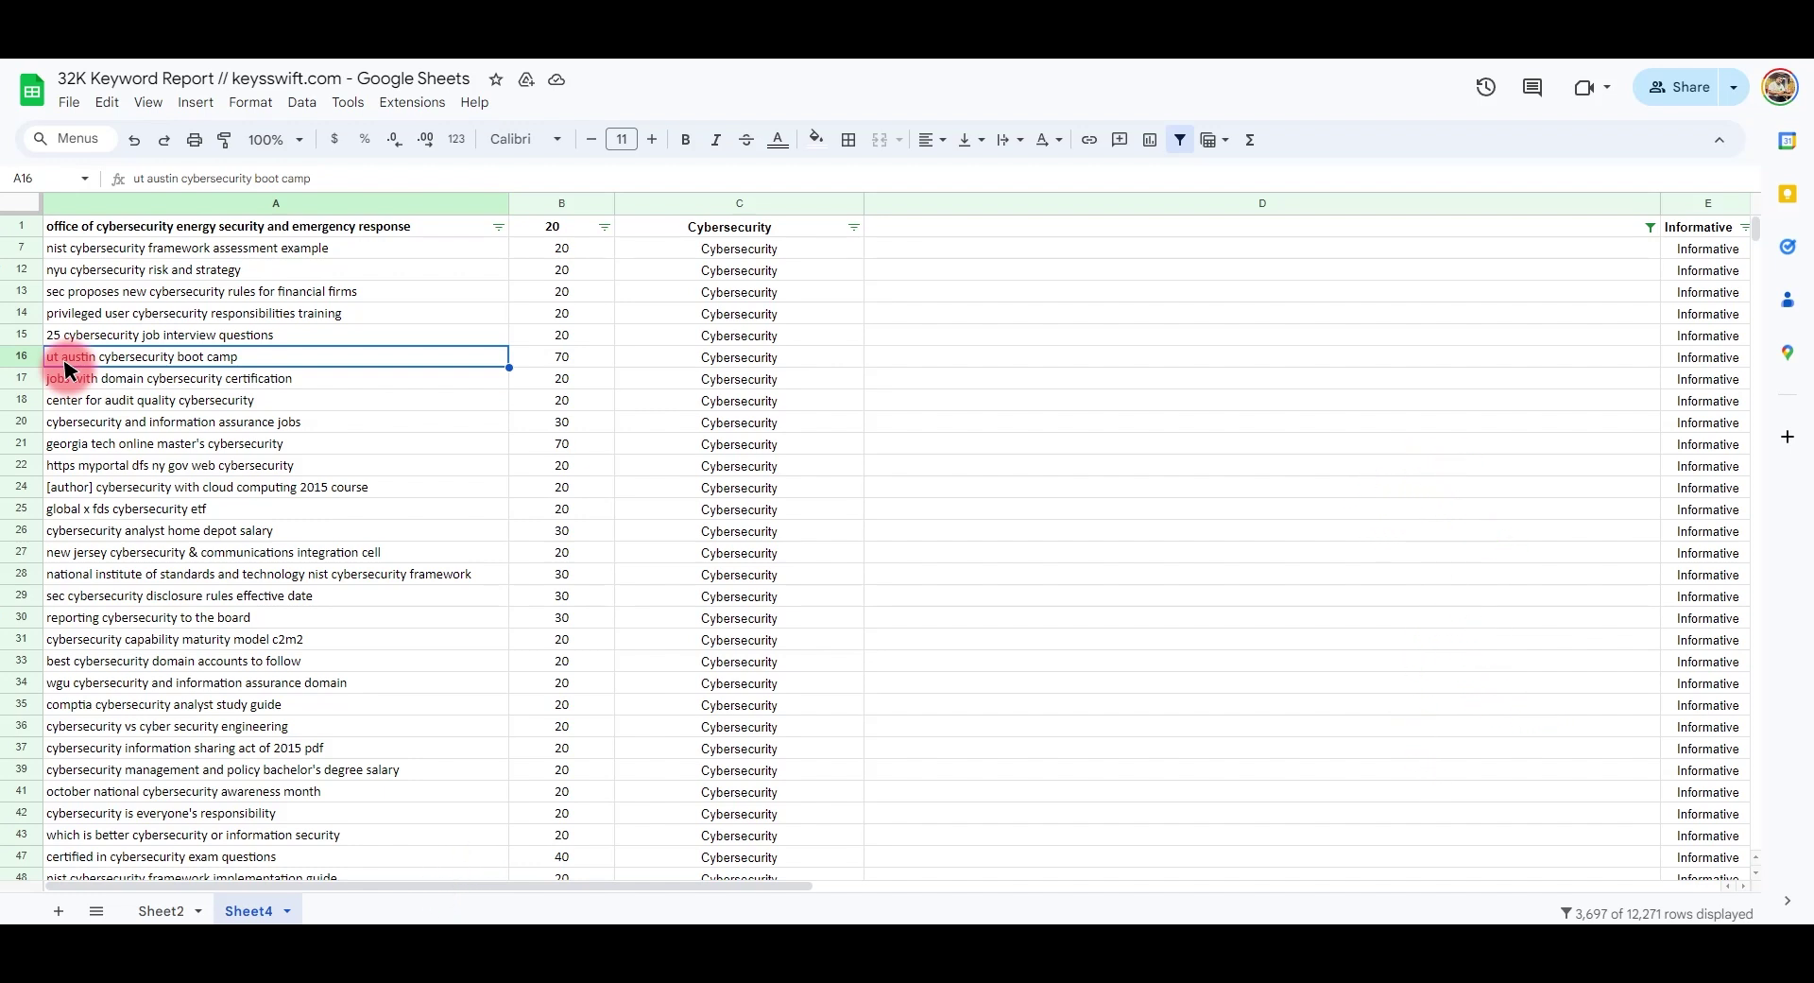
{"action": "left_click", "coordinate": [248, 202]}
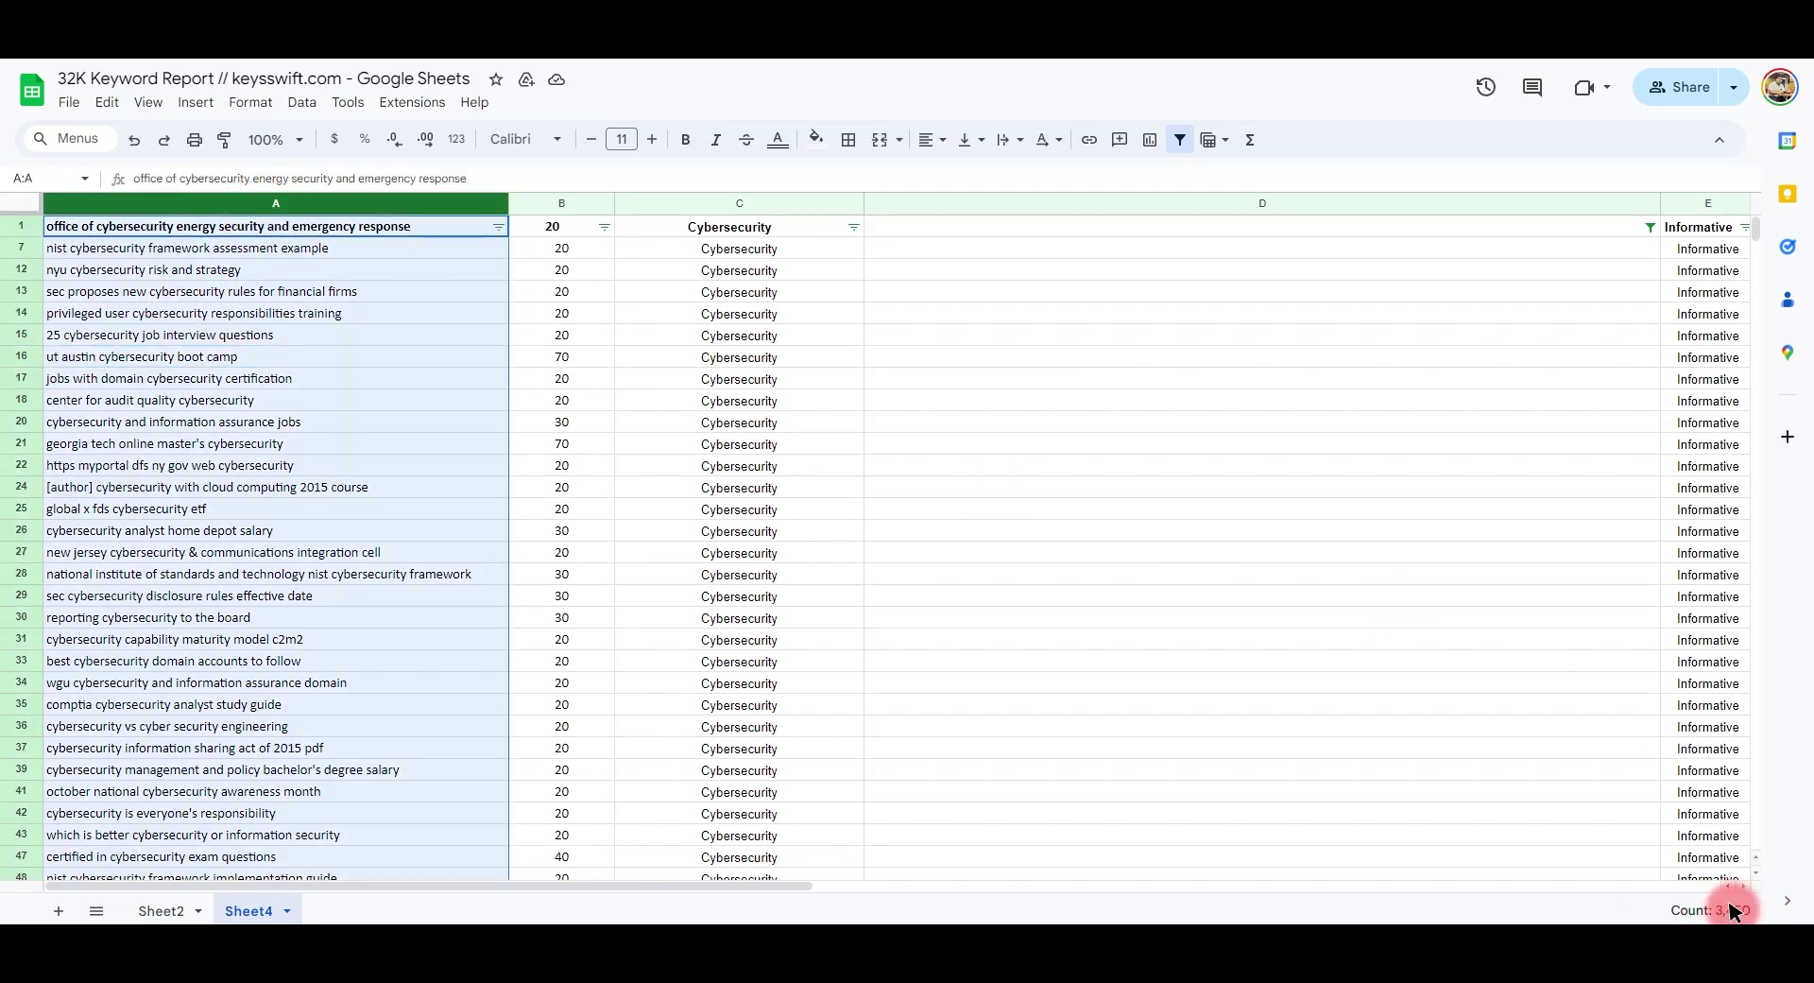
{"action": "left_click", "coordinate": [252, 575]}
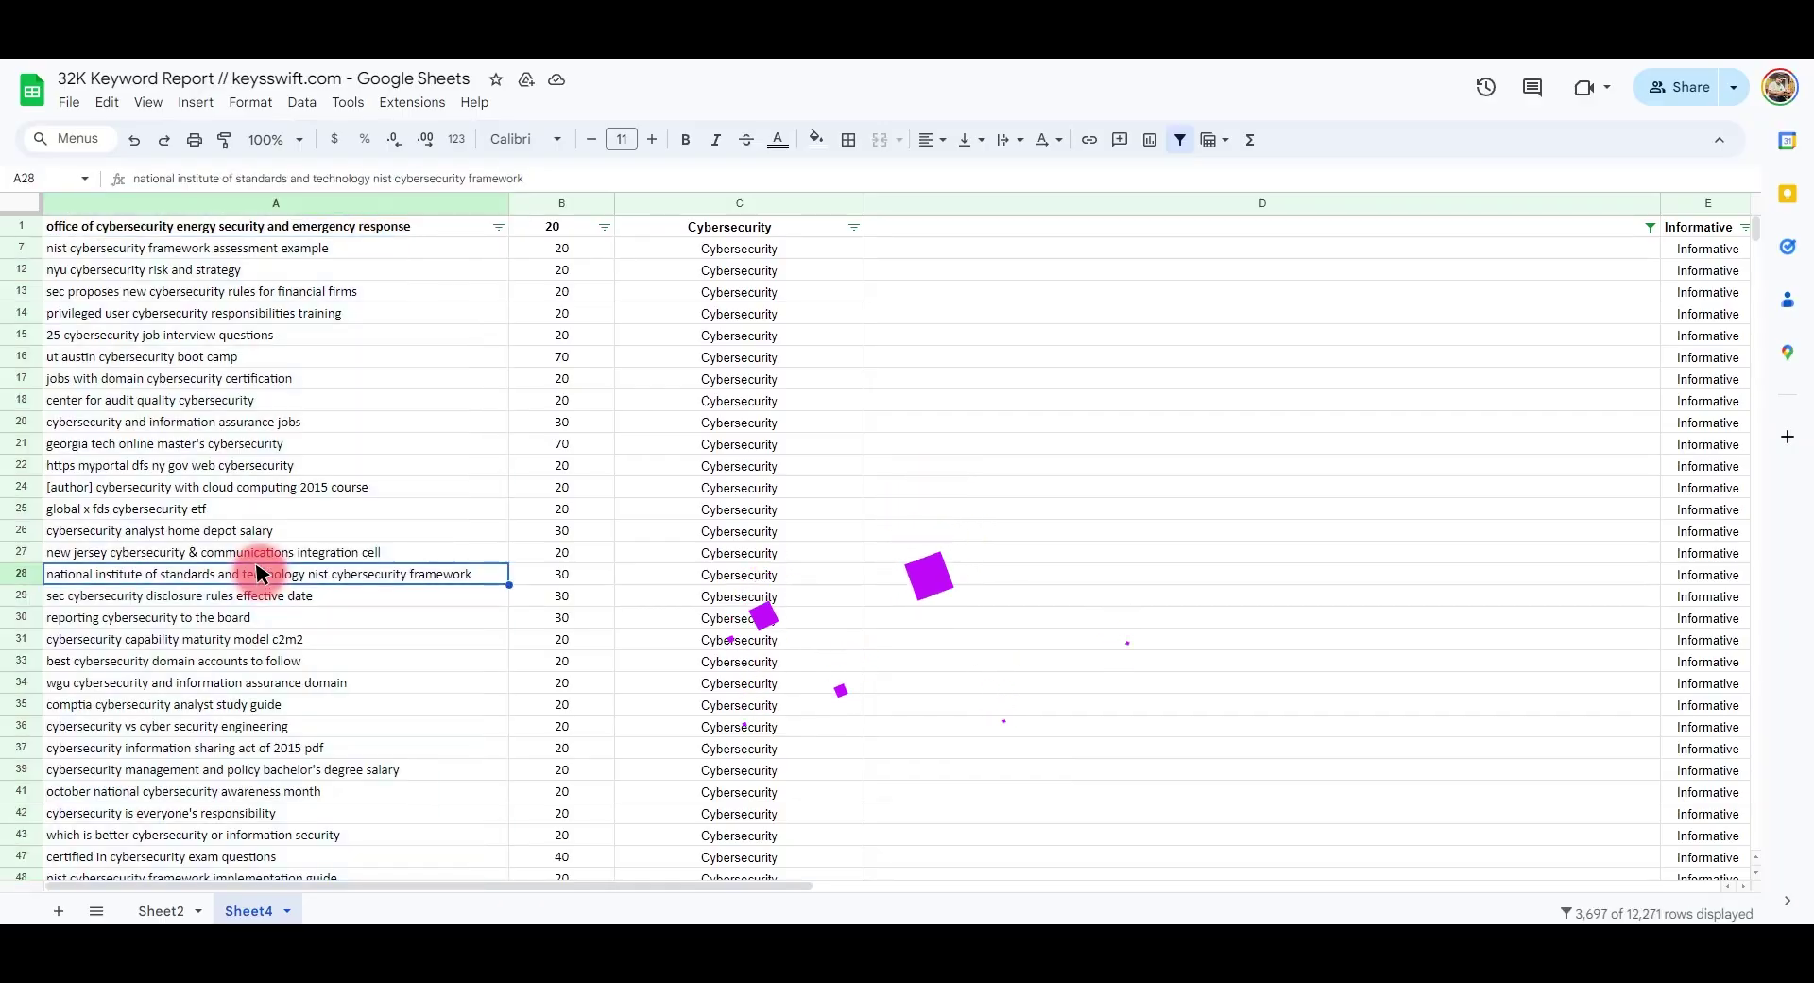
{"action": "scroll", "coordinate": [255, 573], "scroll_direction": "down", "scroll_amount": 10}
{"action": "scroll", "coordinate": [257, 573], "scroll_direction": "down", "scroll_amount": 20}
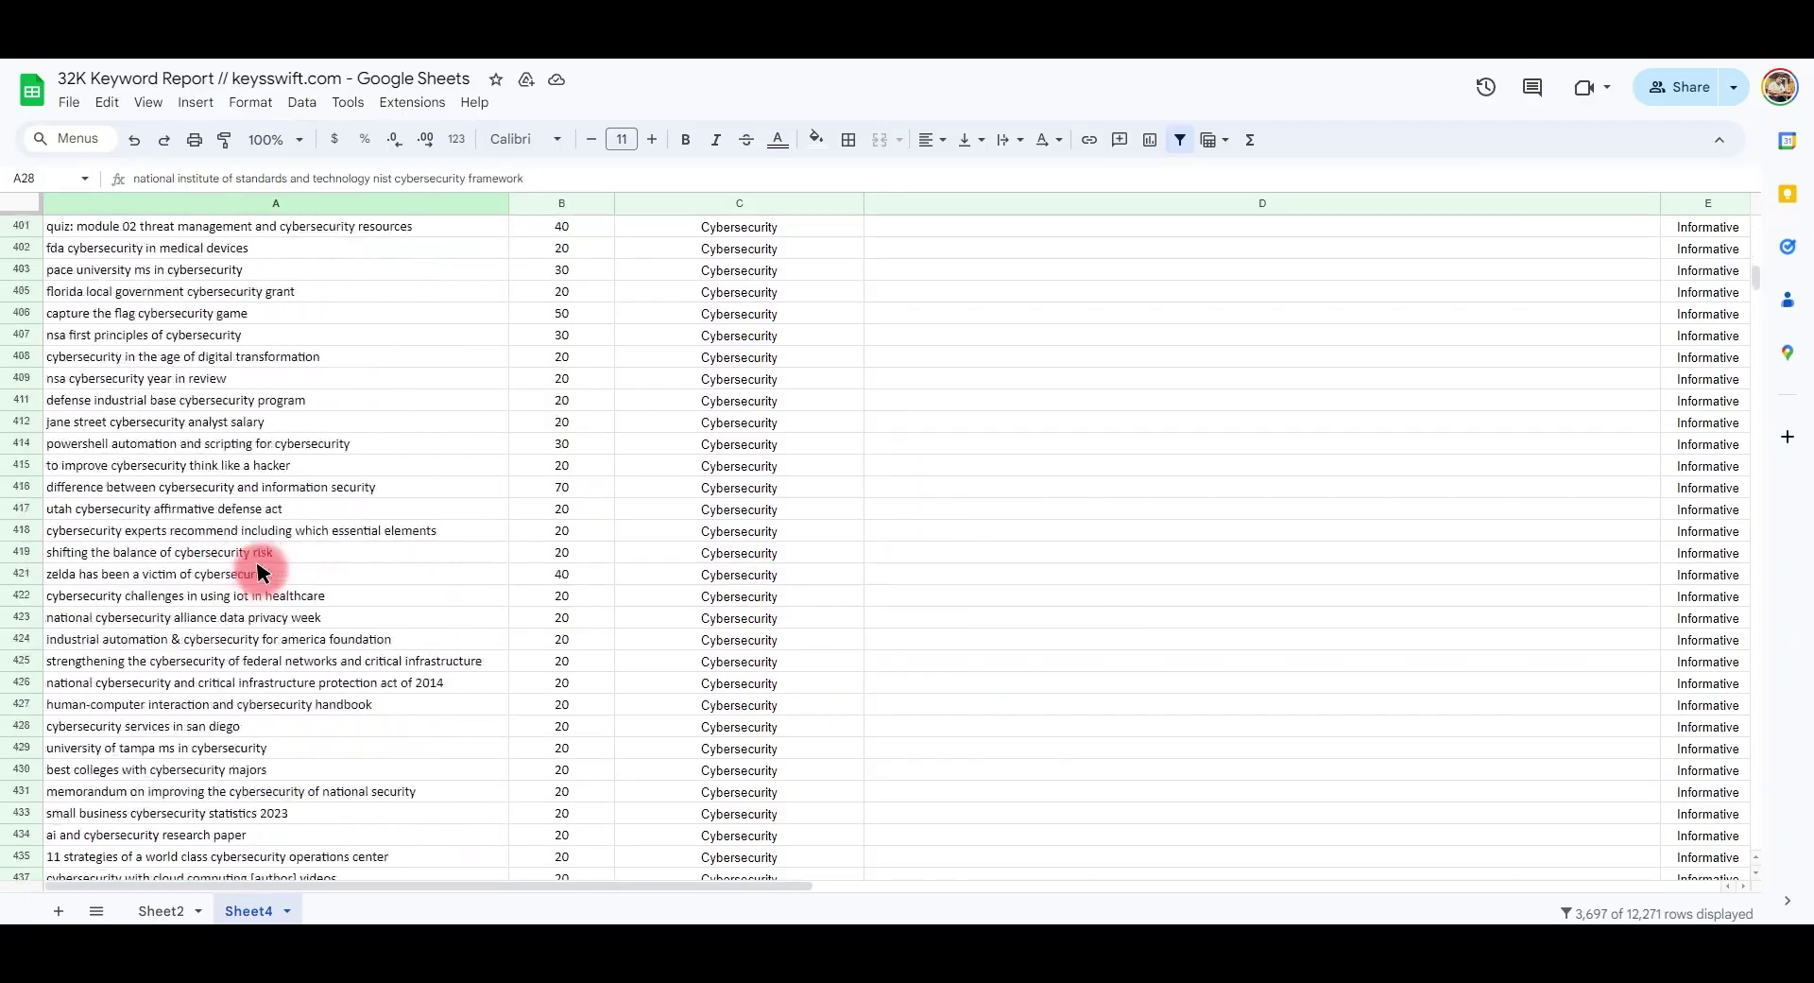
{"action": "scroll", "coordinate": [263, 570], "scroll_direction": "down", "scroll_amount": 15}
{"action": "left_click", "coordinate": [132, 533]}
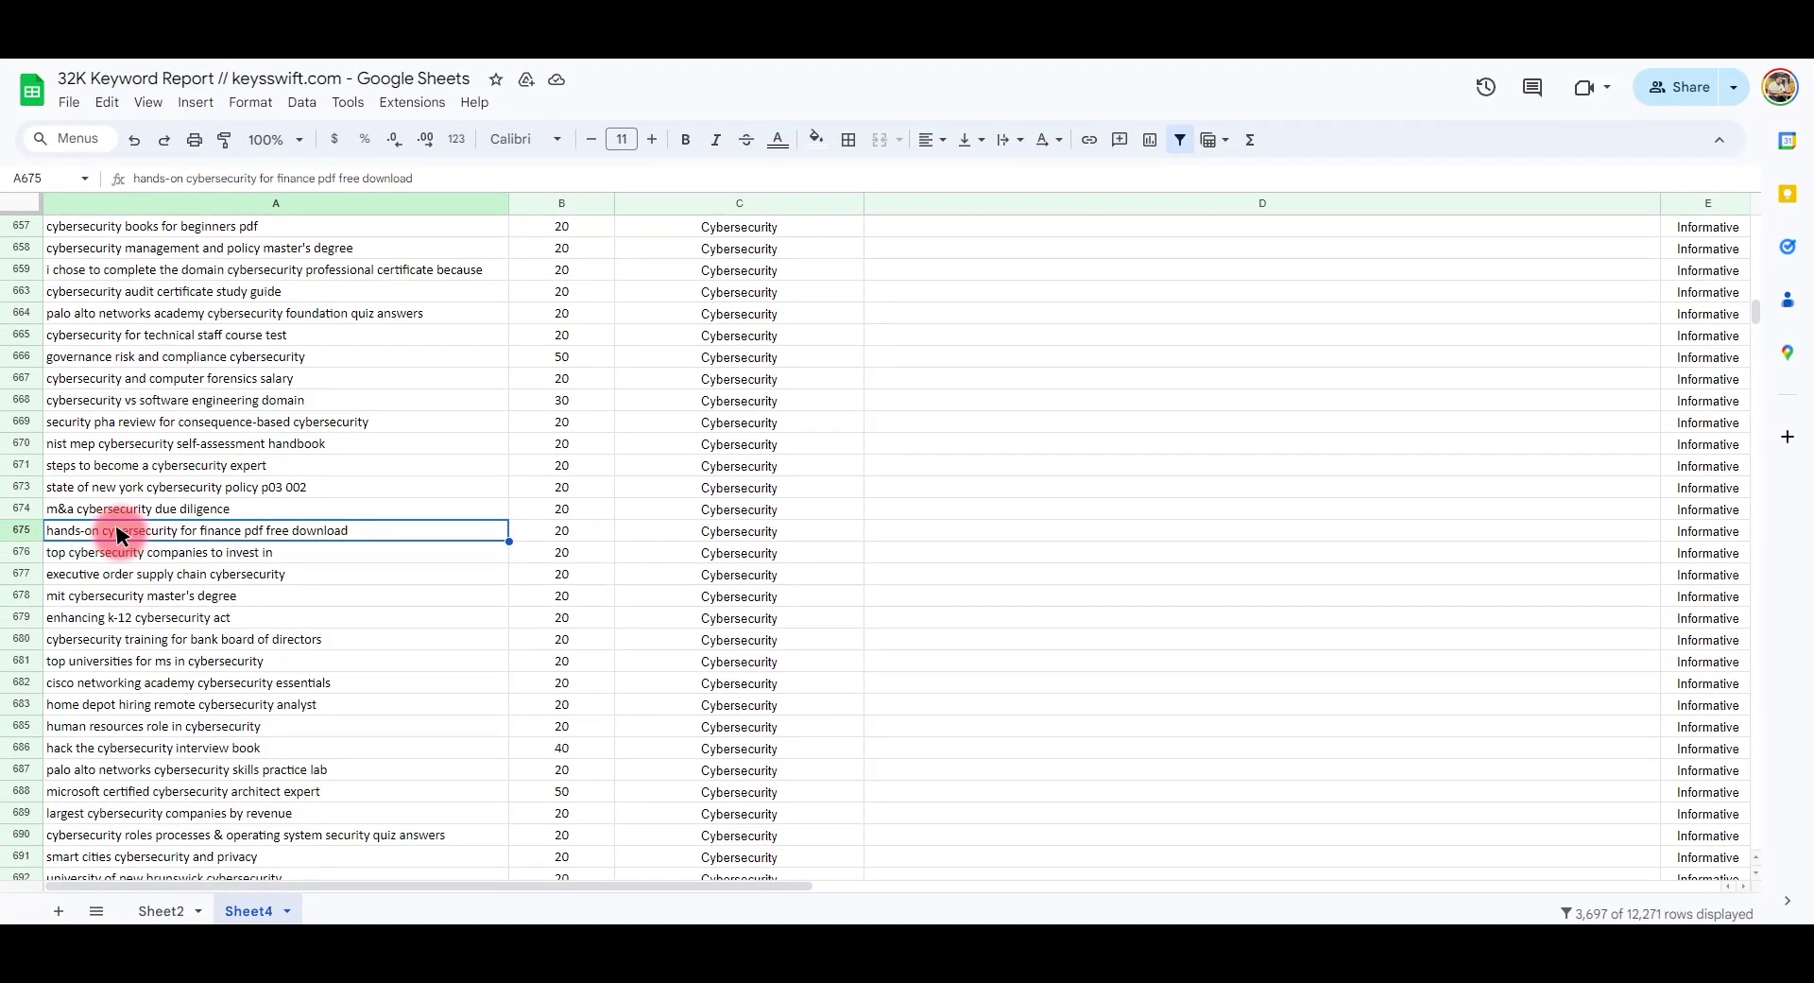
{"action": "left_click", "coordinate": [201, 711]}
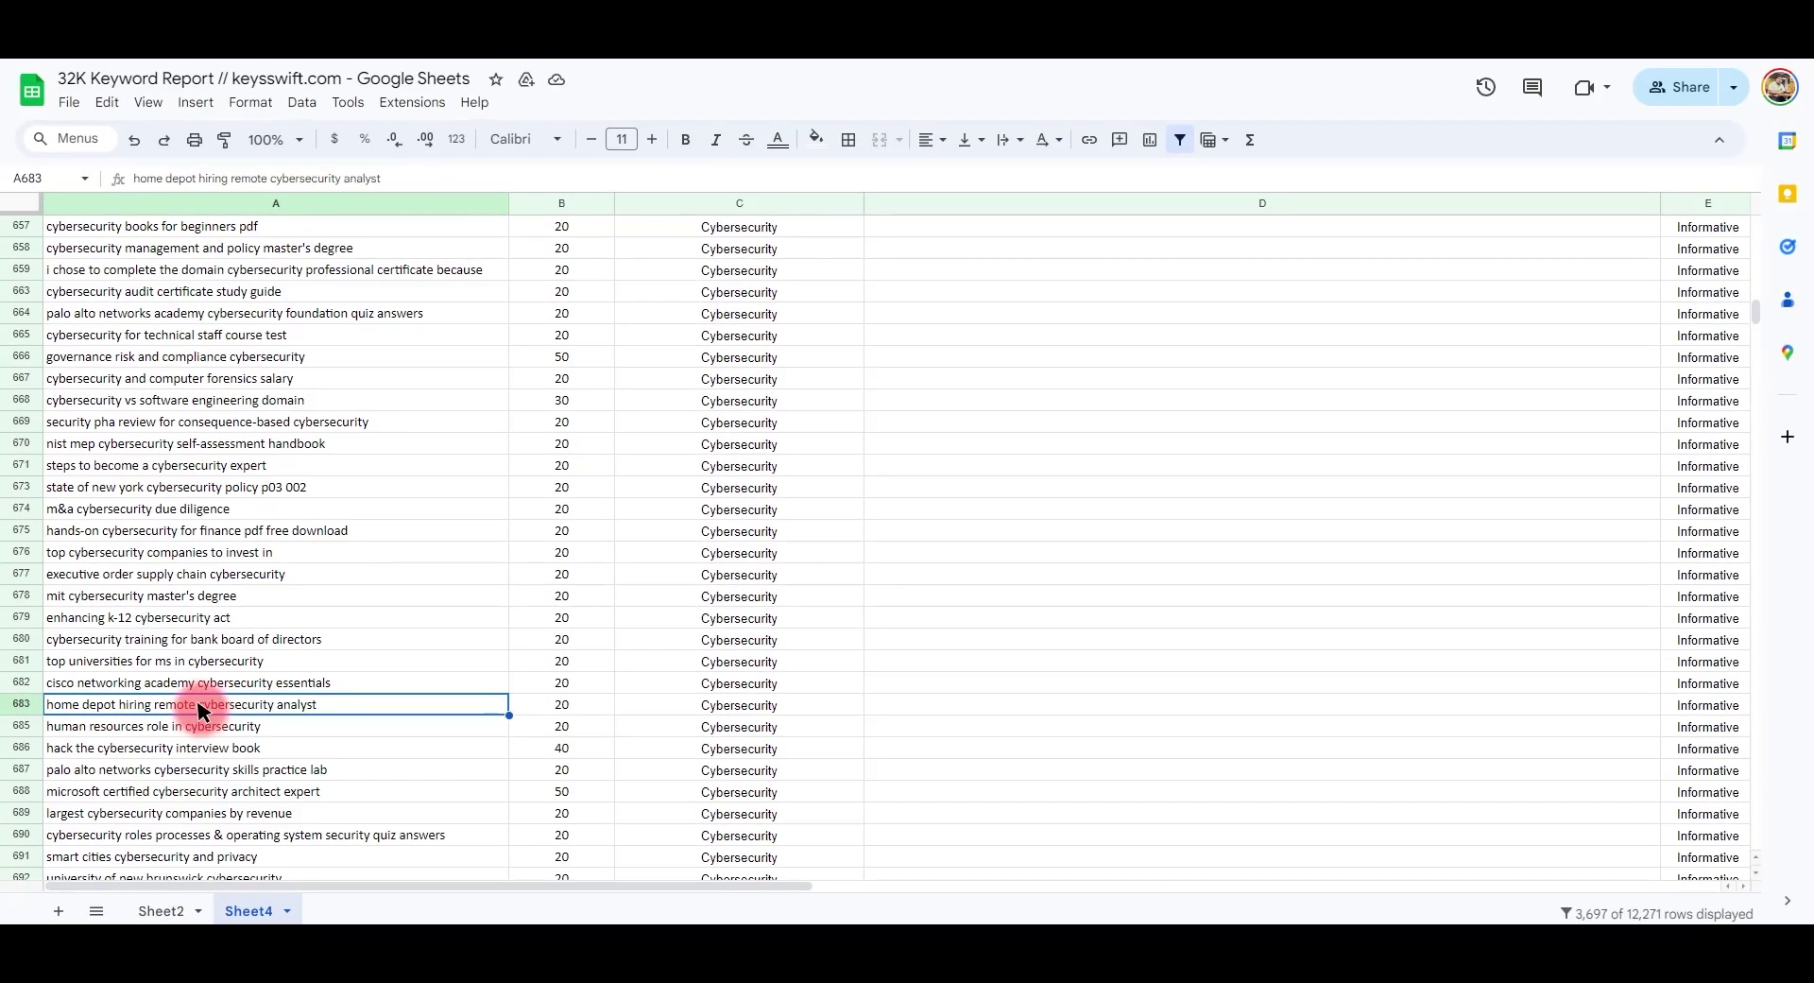
{"action": "left_click_drag", "start_coordinate": [561, 248], "coordinate": [557, 552]}
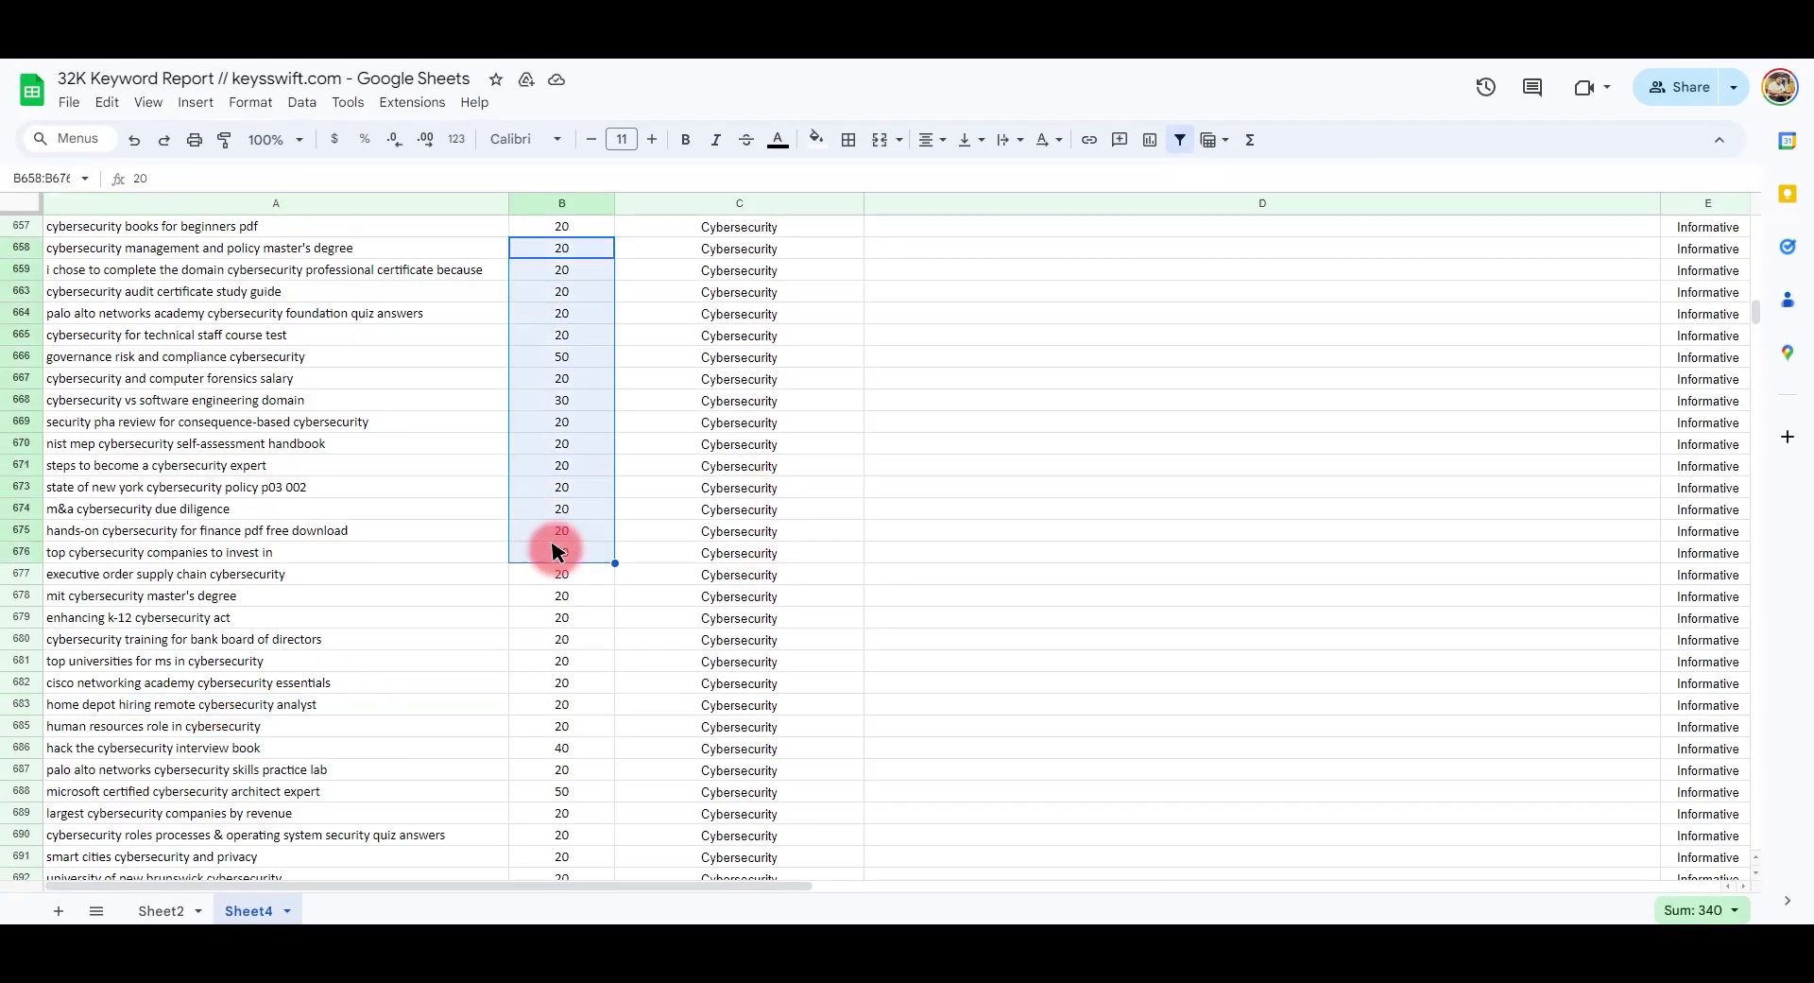
{"action": "key", "text": "ctrl+Up"}
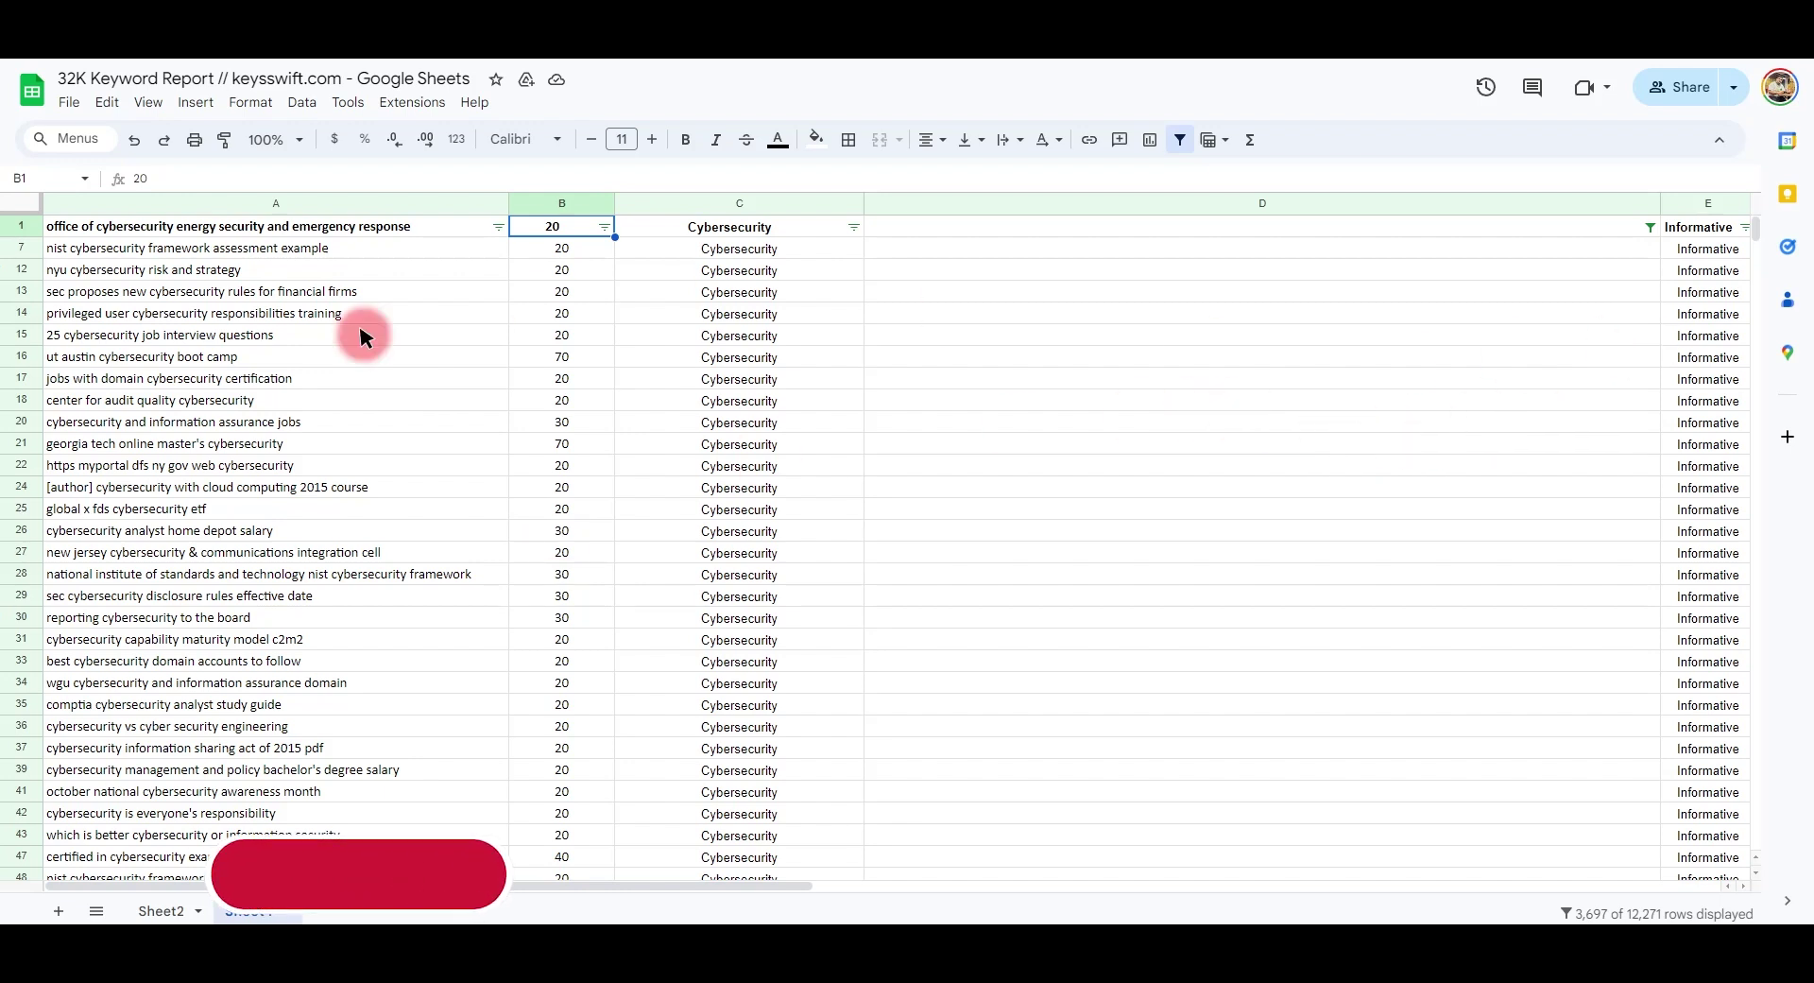
{"action": "left_click_drag", "start_coordinate": [231, 293], "coordinate": [202, 455]}
{"action": "left_click", "coordinate": [296, 463]}
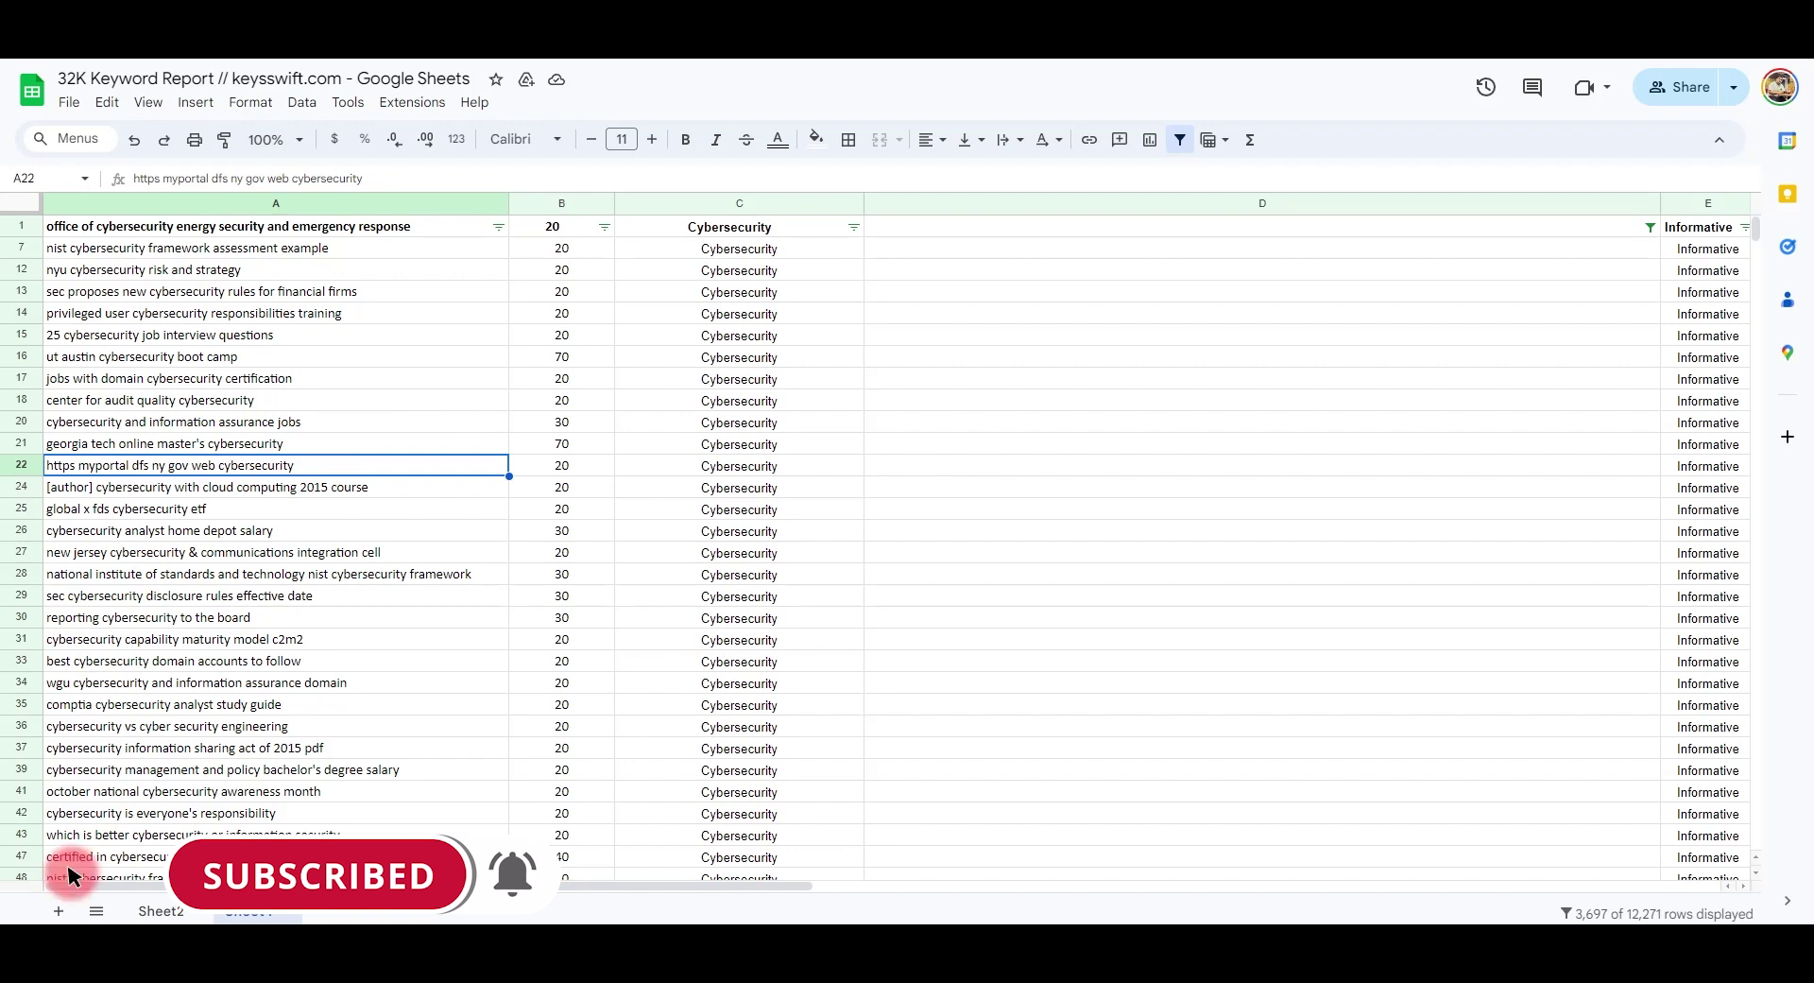
{"action": "left_click", "coordinate": [342, 293]}
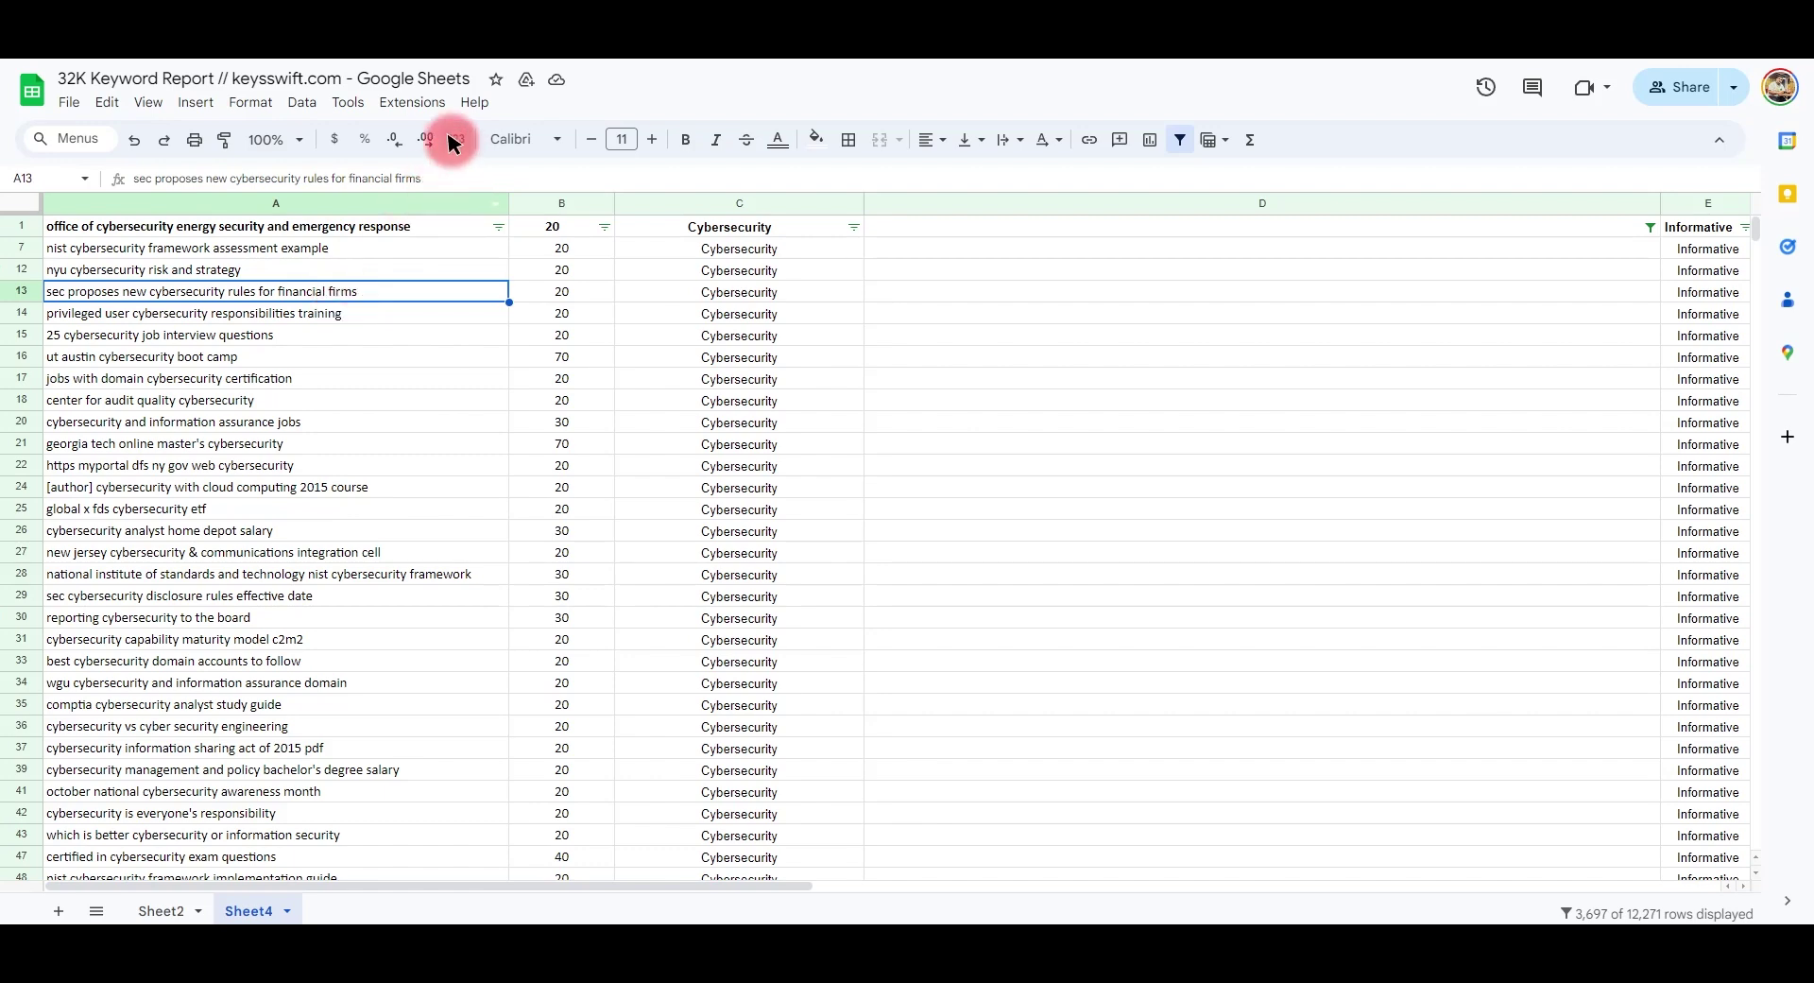
- Open the spreadsheet's Apps Script project and review the secret key, maximum tokens and AI function code in Code.gs
{"action": "left_click", "coordinate": [412, 102]}
{"action": "left_click", "coordinate": [420, 188]}
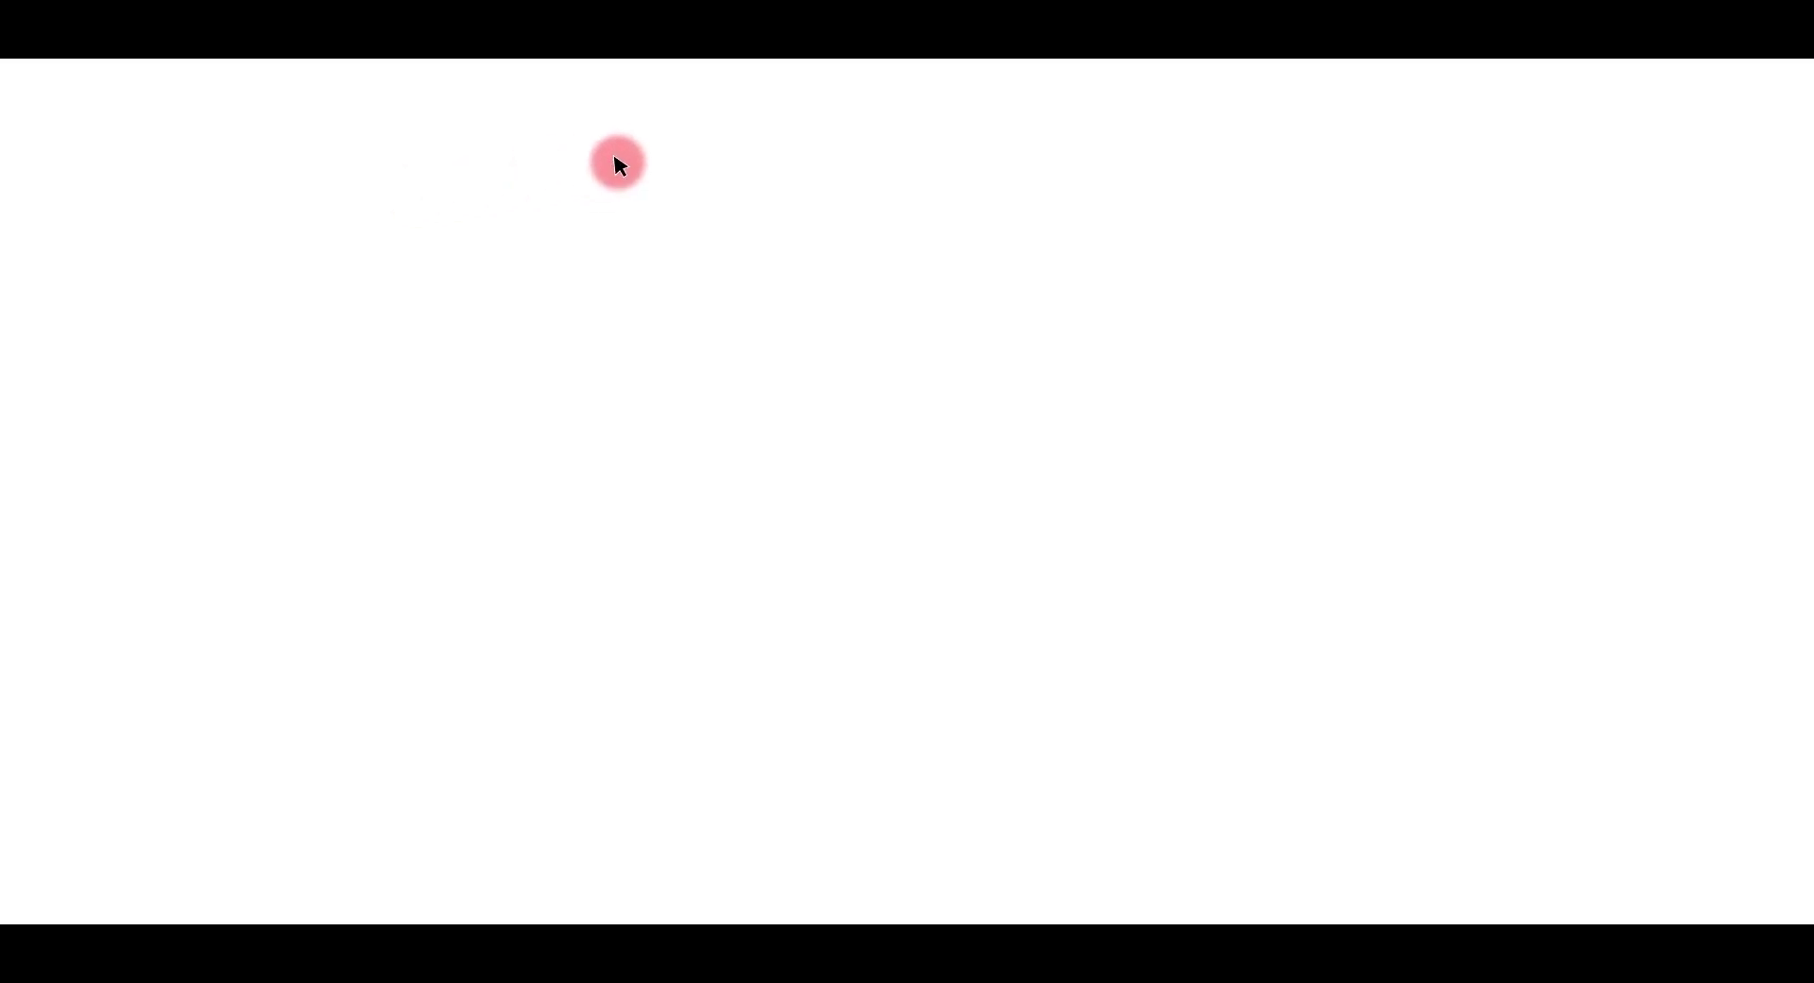
{"action": "left_click", "coordinate": [585, 289]}
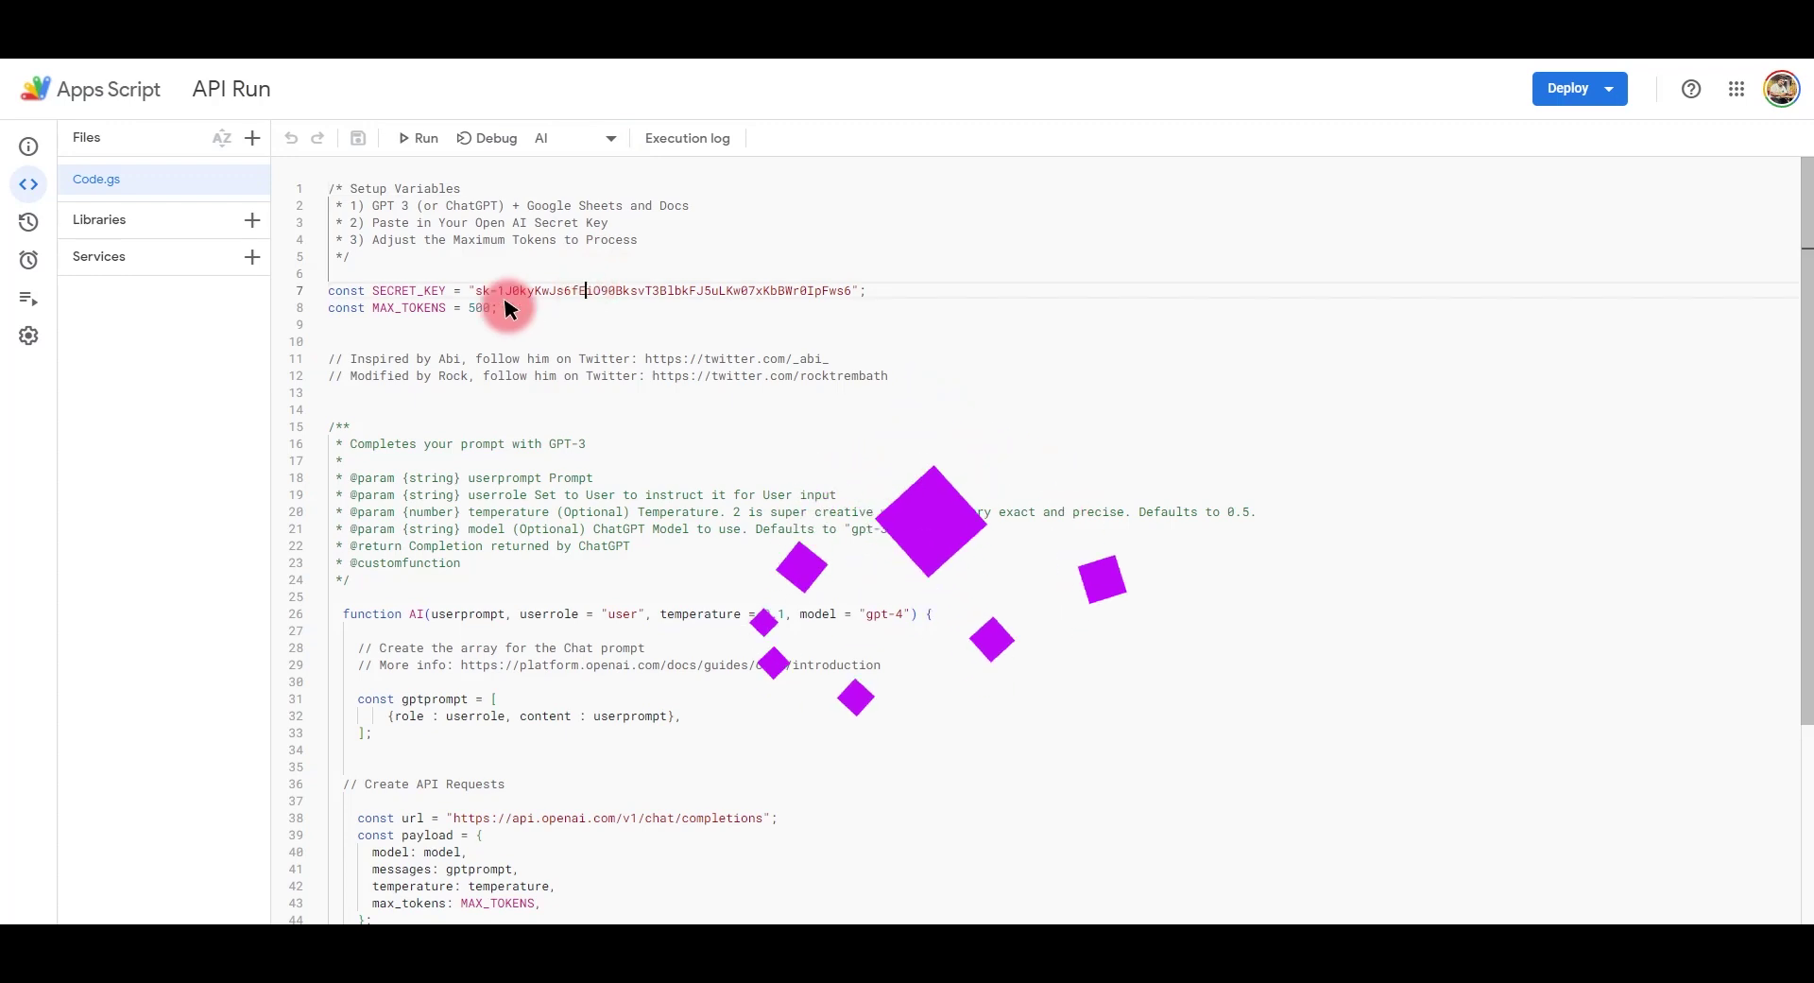
{"action": "scroll", "coordinate": [526, 304], "scroll_direction": "down", "scroll_amount": 3}
{"action": "scroll", "coordinate": [526, 304], "scroll_direction": "up", "scroll_amount": 3}
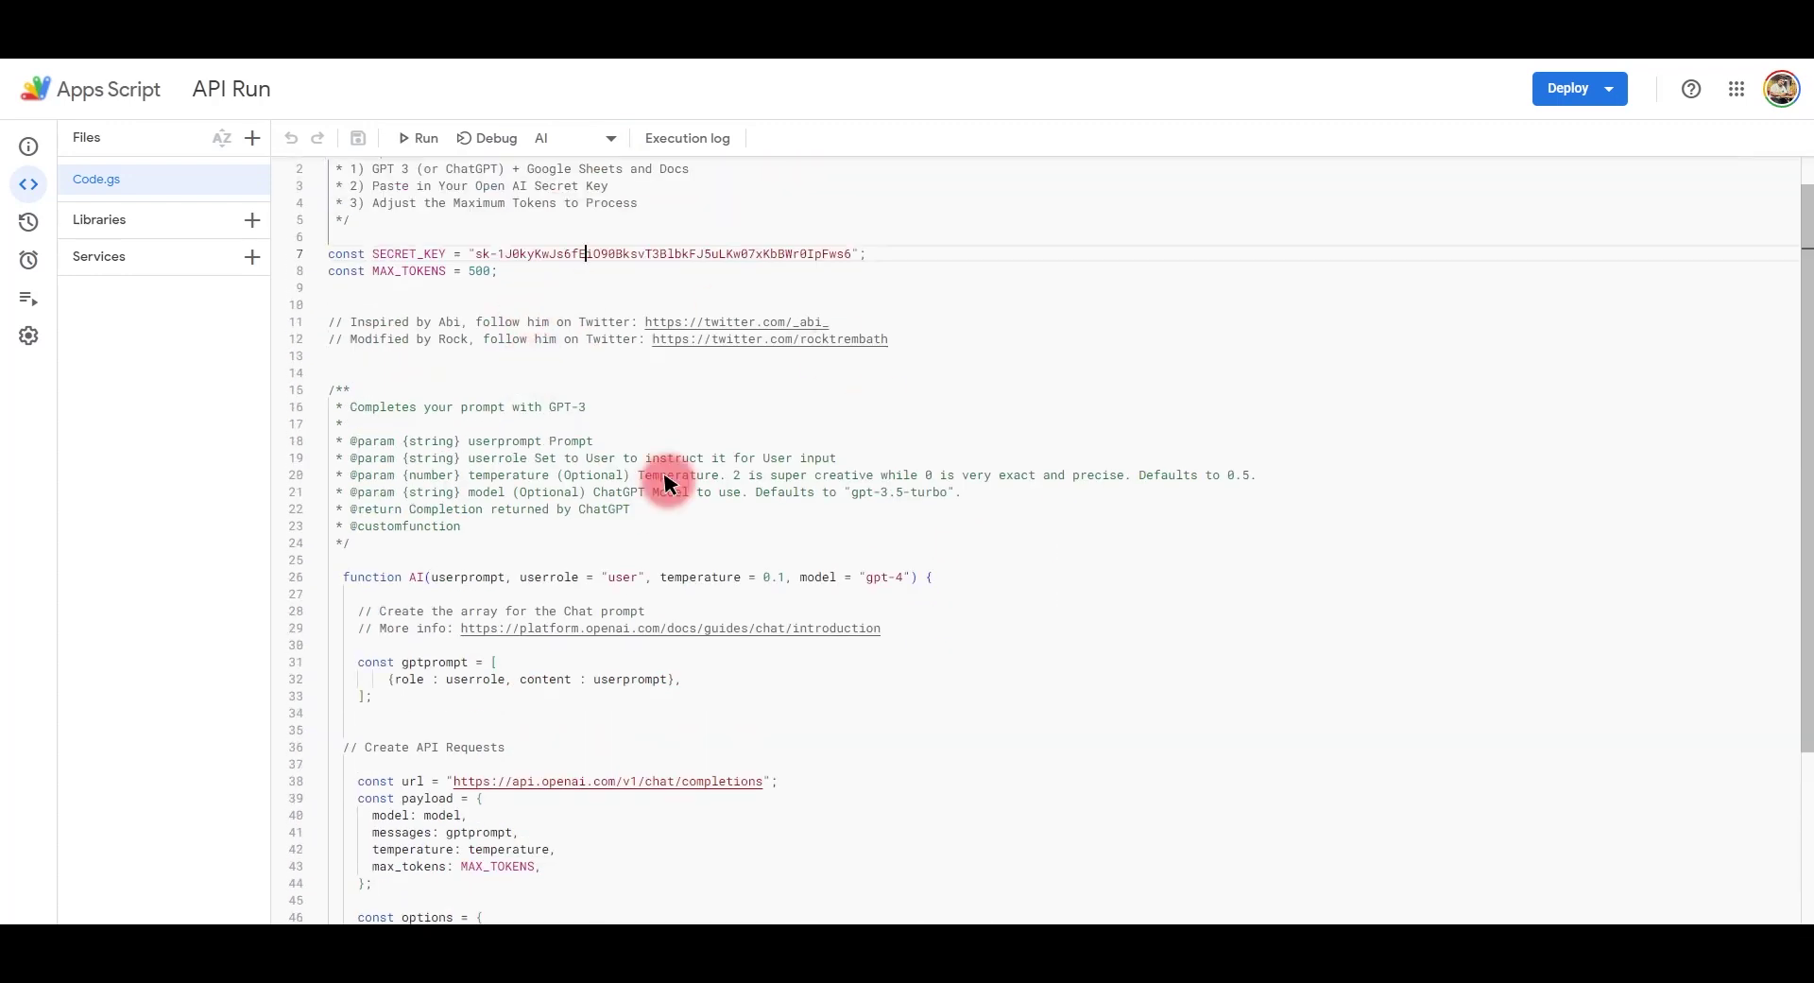
{"action": "scroll", "coordinate": [666, 482], "scroll_direction": "down", "scroll_amount": 1}
{"action": "scroll", "coordinate": [628, 465], "scroll_direction": "up", "scroll_amount": 2}
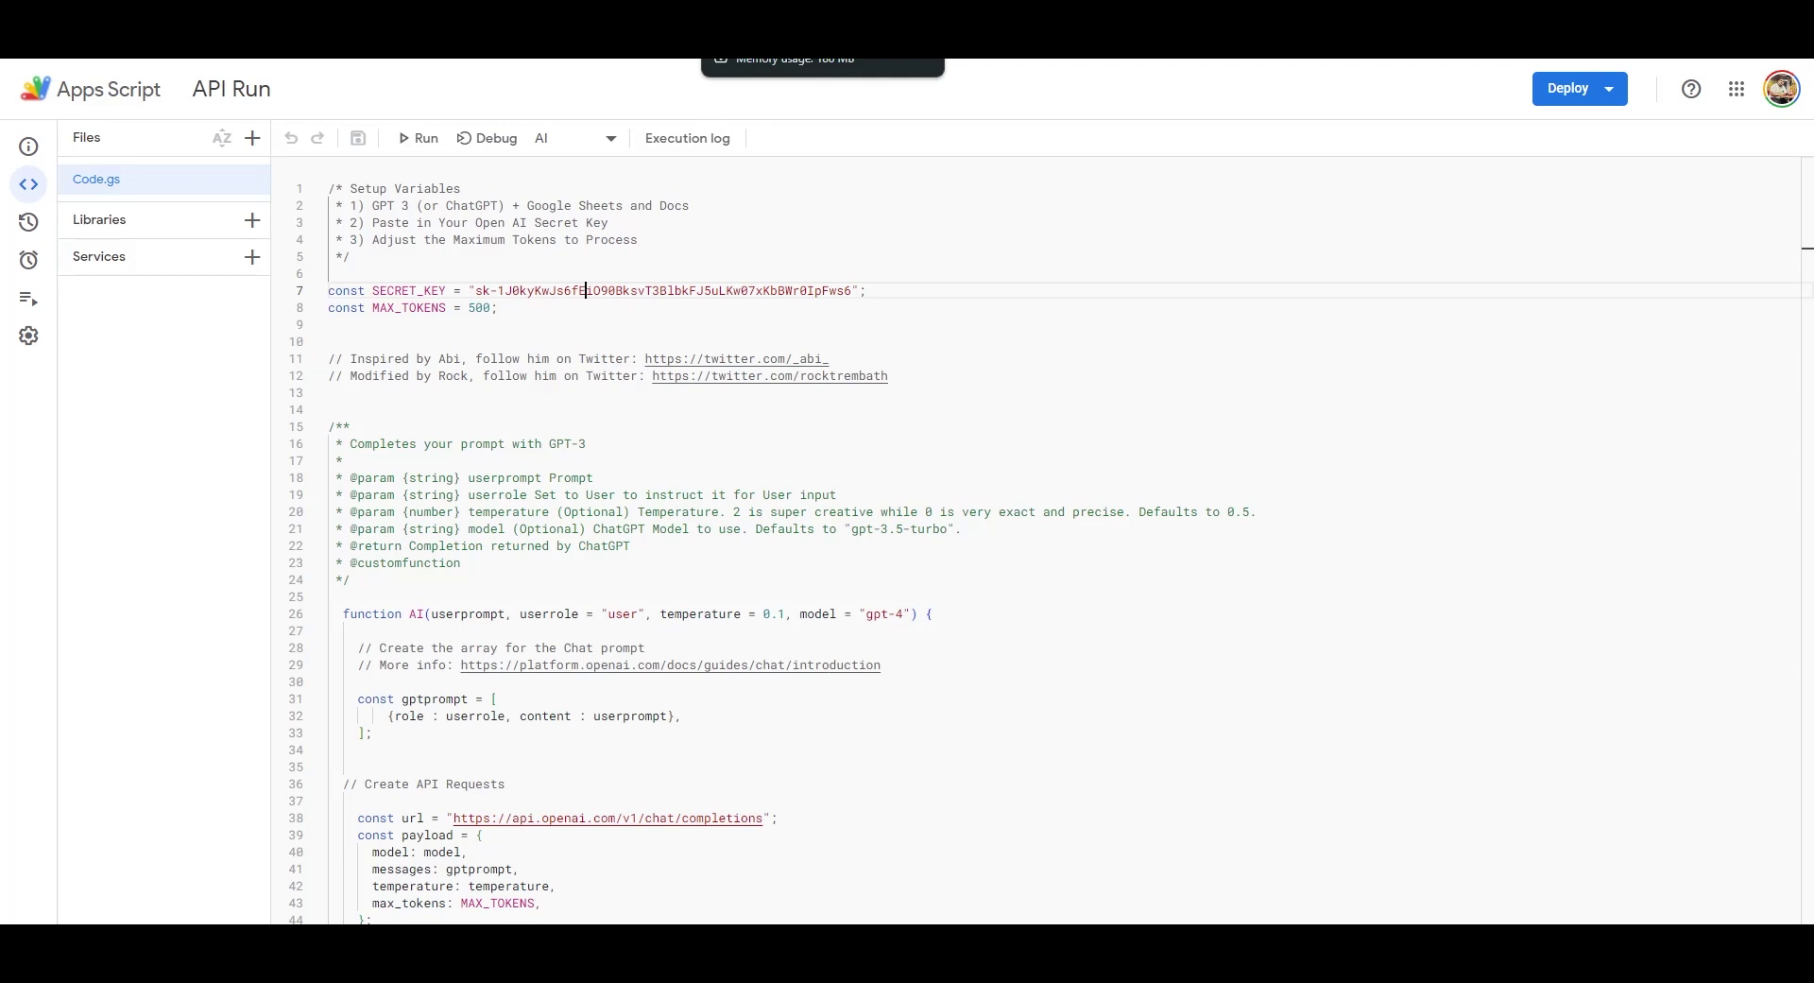
{"action": "left_click", "coordinate": [477, 312]}
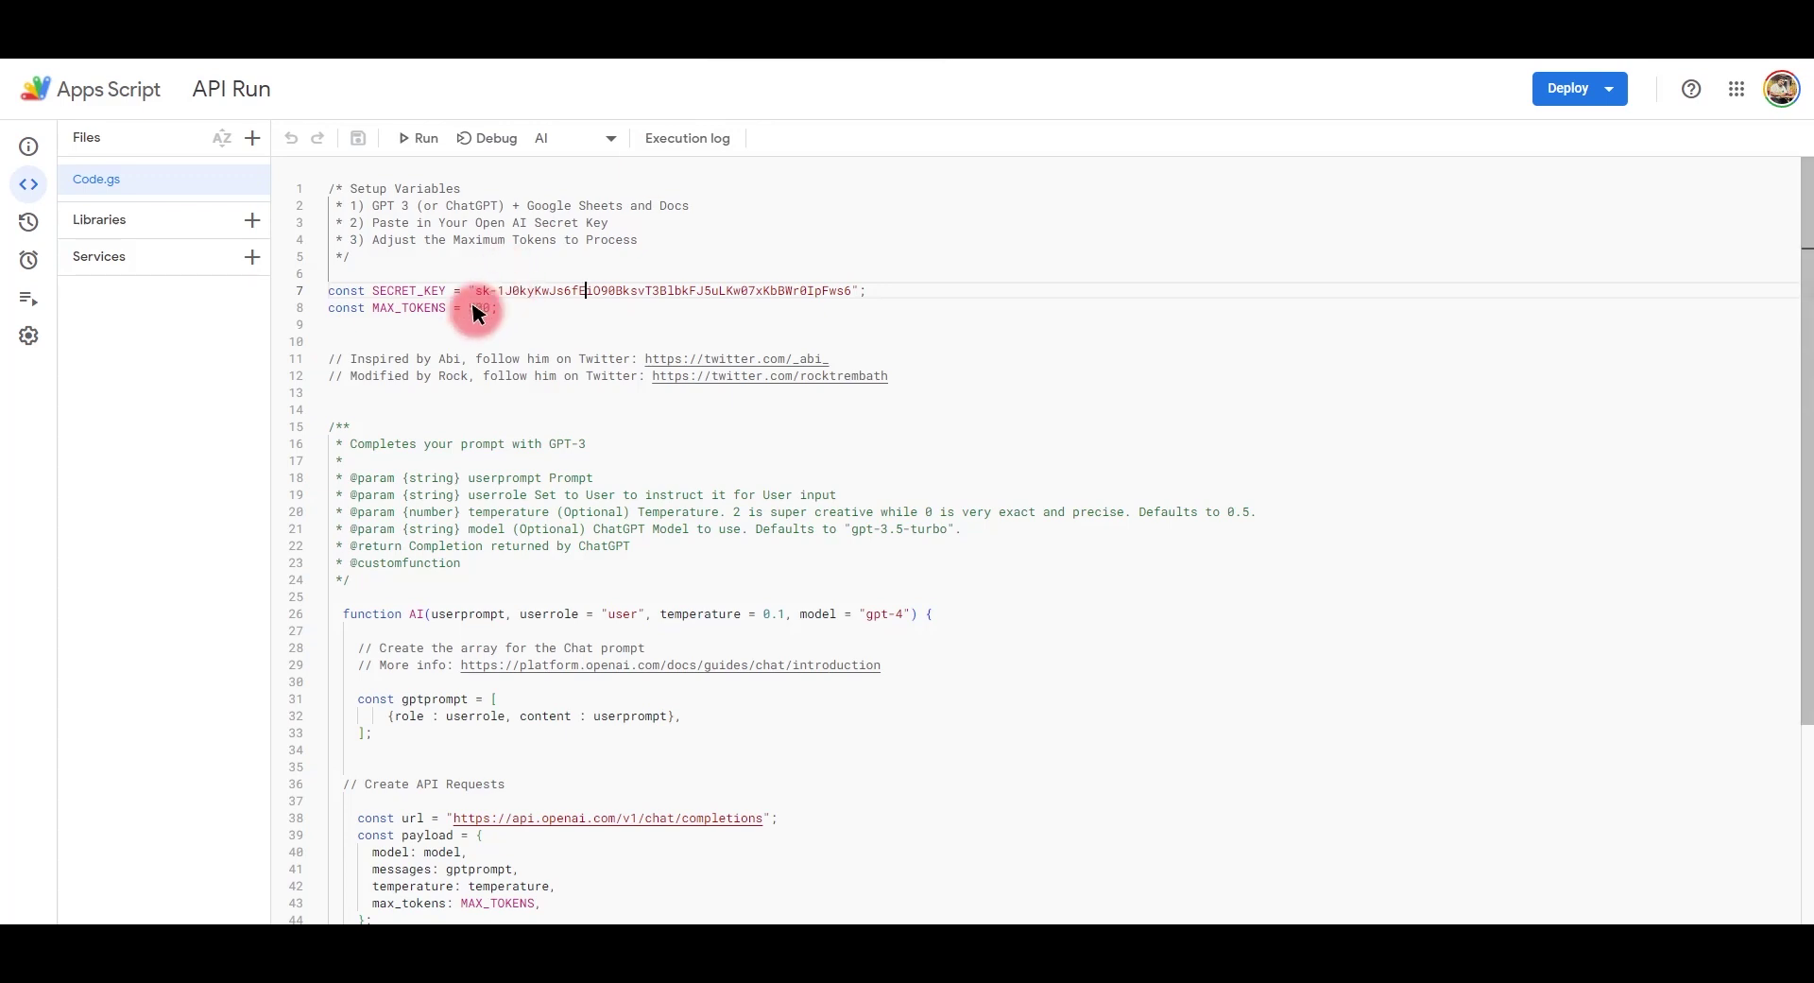
{"action": "scroll", "coordinate": [477, 307], "scroll_direction": "down", "scroll_amount": 3}
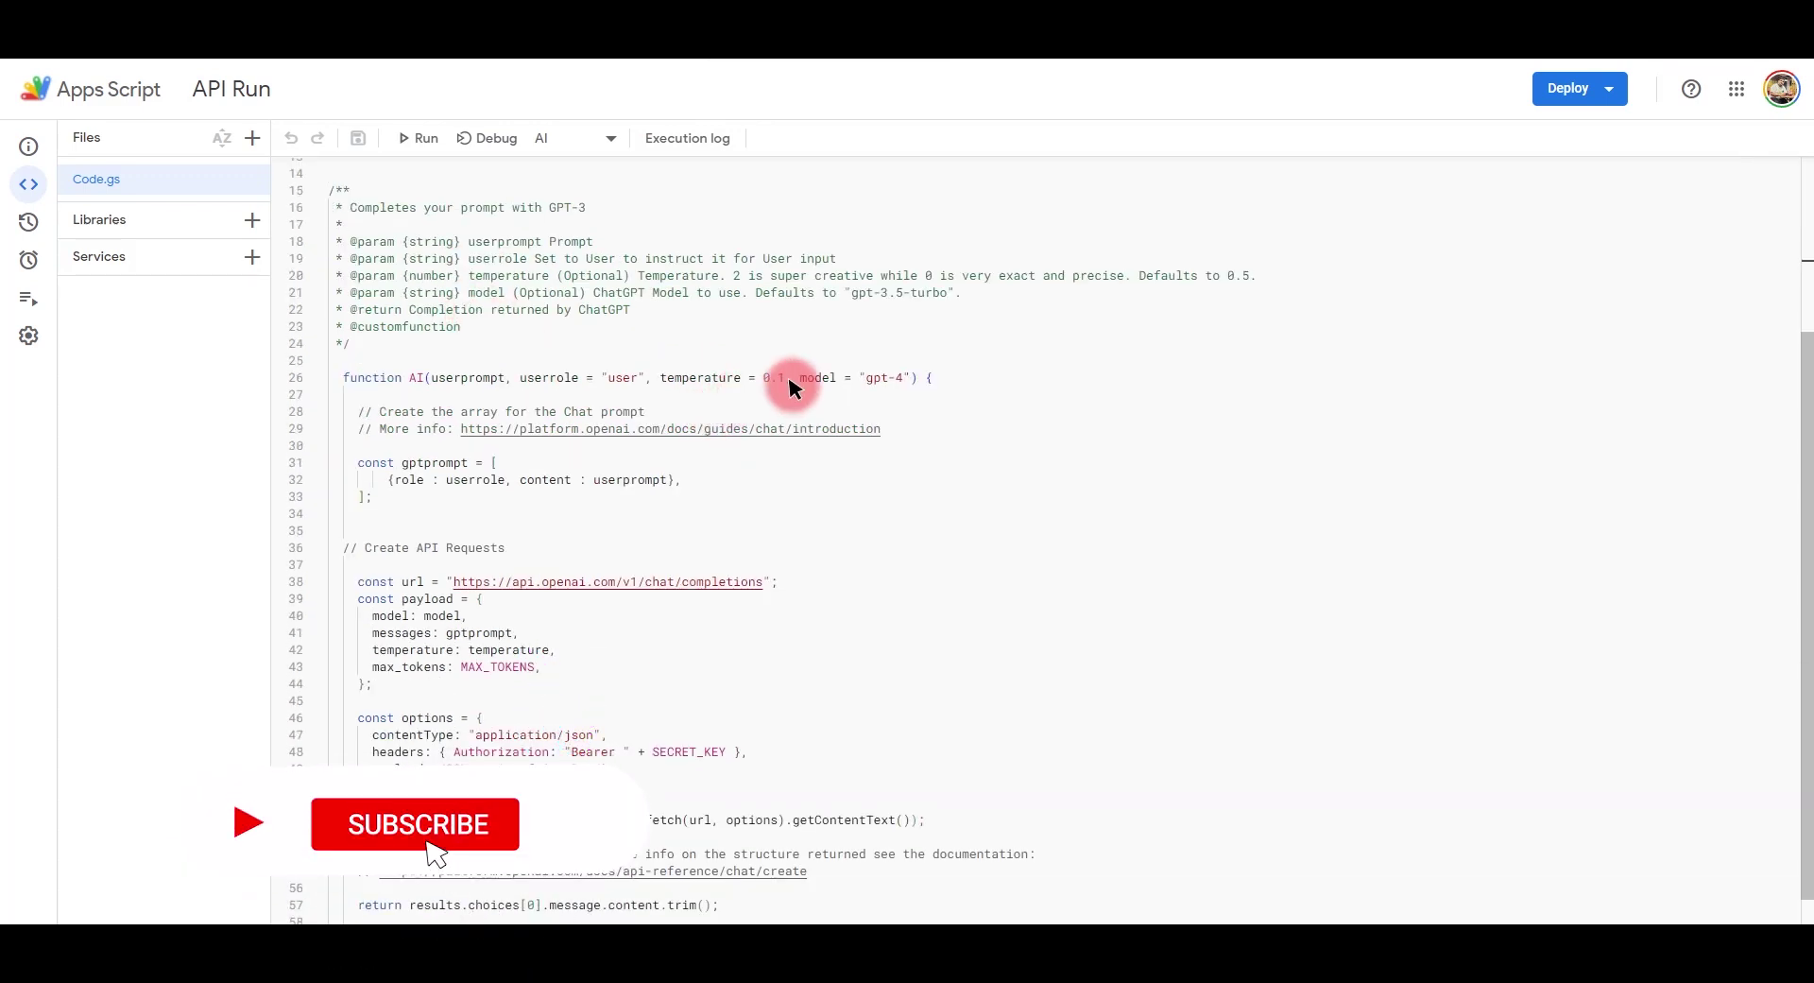
{"action": "scroll", "coordinate": [792, 388], "scroll_direction": "up", "scroll_amount": 4}
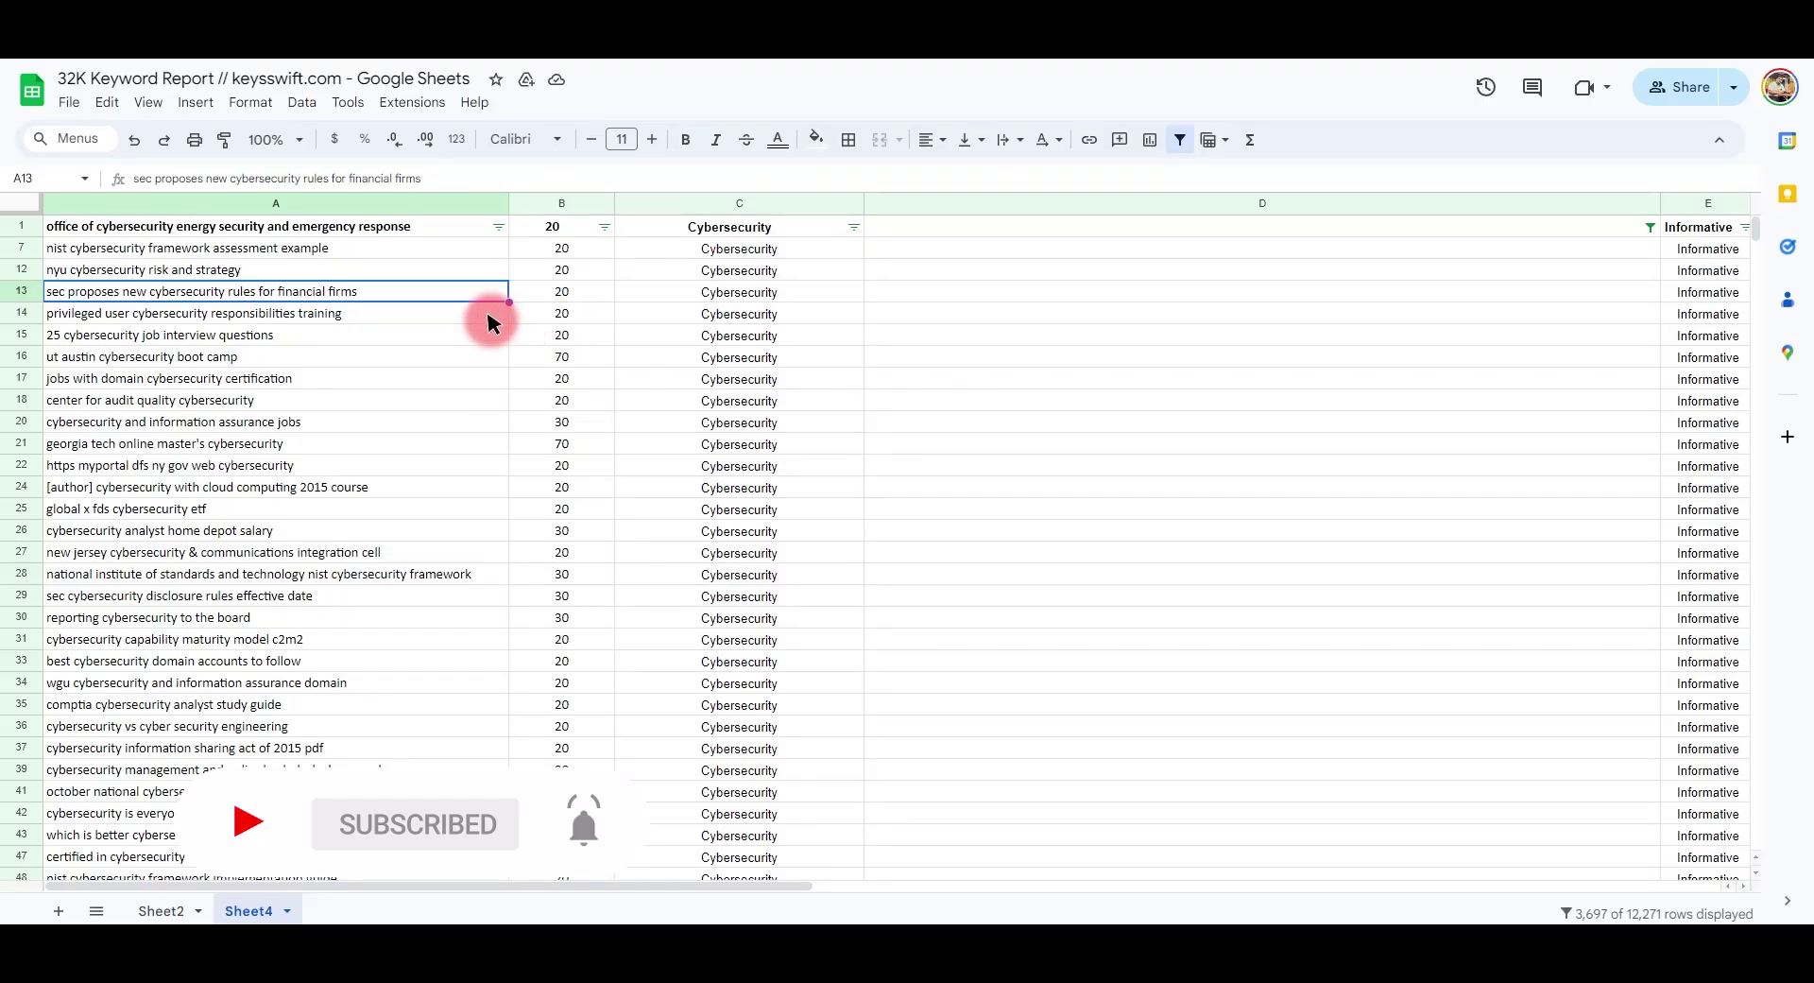
- Enter the formula =AI("Make a relevant title with keyword. Do not change the main keyword" &A1&".") in cell D1
{"action": "left_click", "coordinate": [321, 227]}
{"action": "left_click_drag", "start_coordinate": [321, 254], "coordinate": [288, 634]}
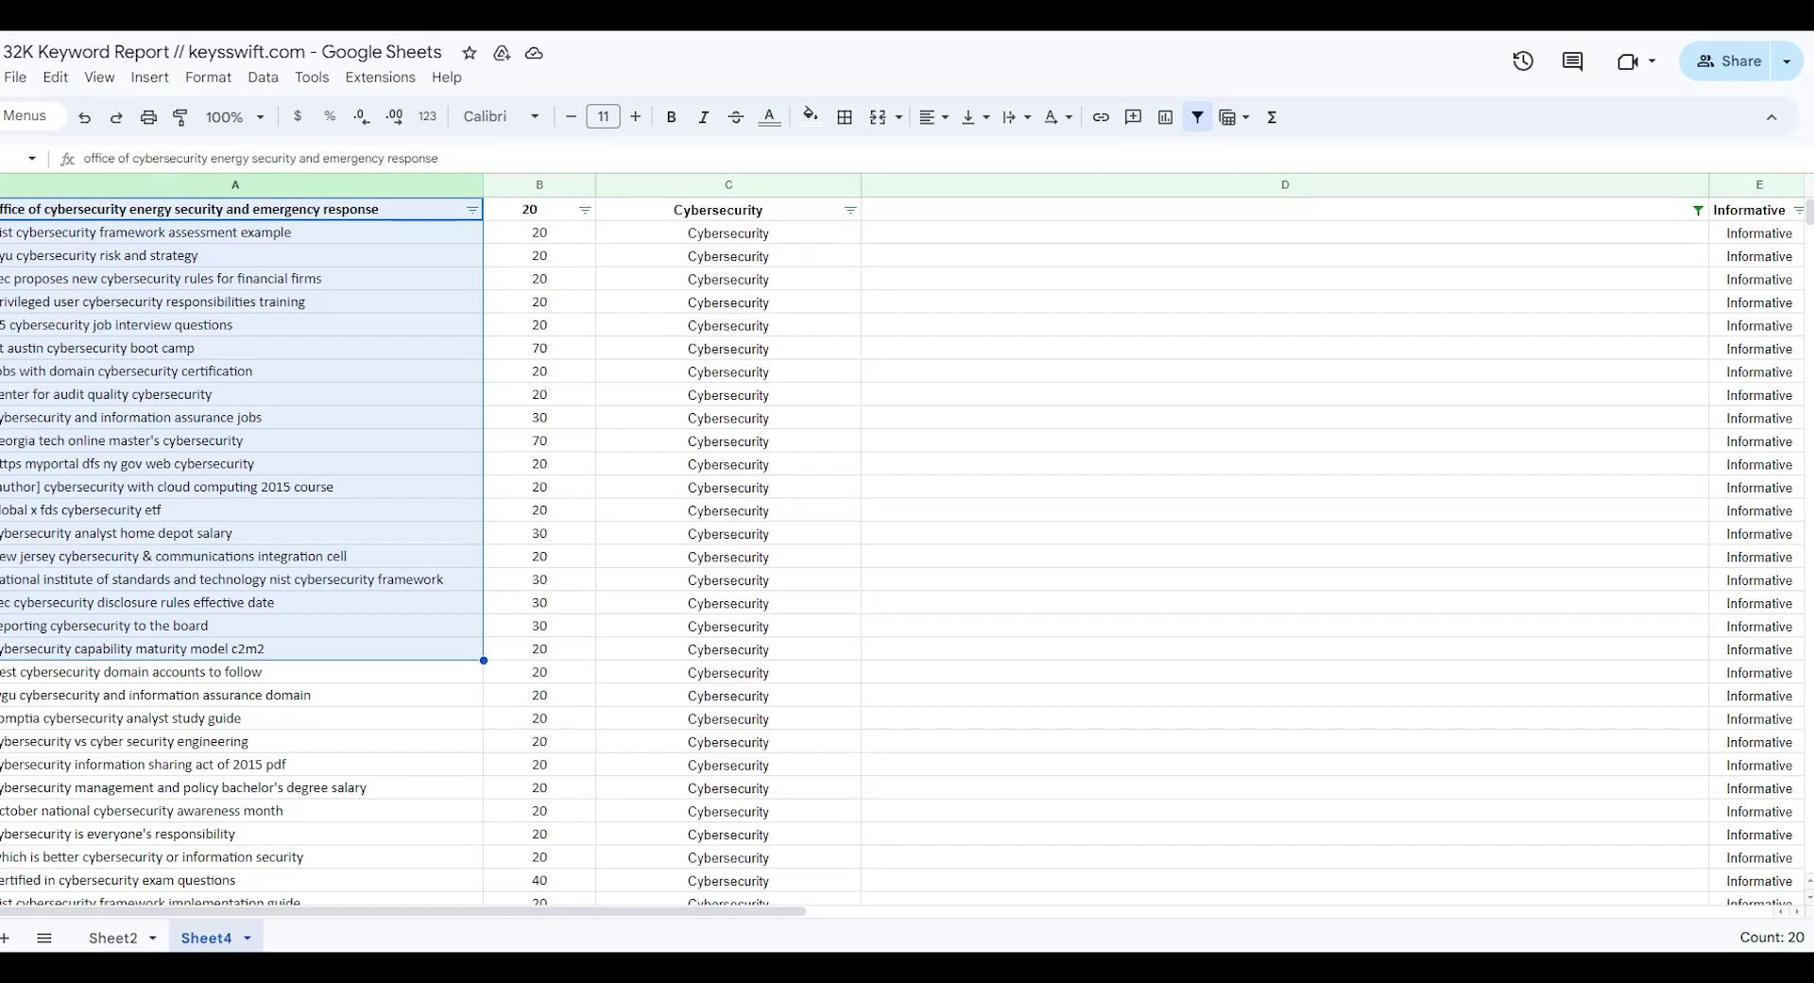
{"action": "left_click", "coordinate": [1009, 204]}
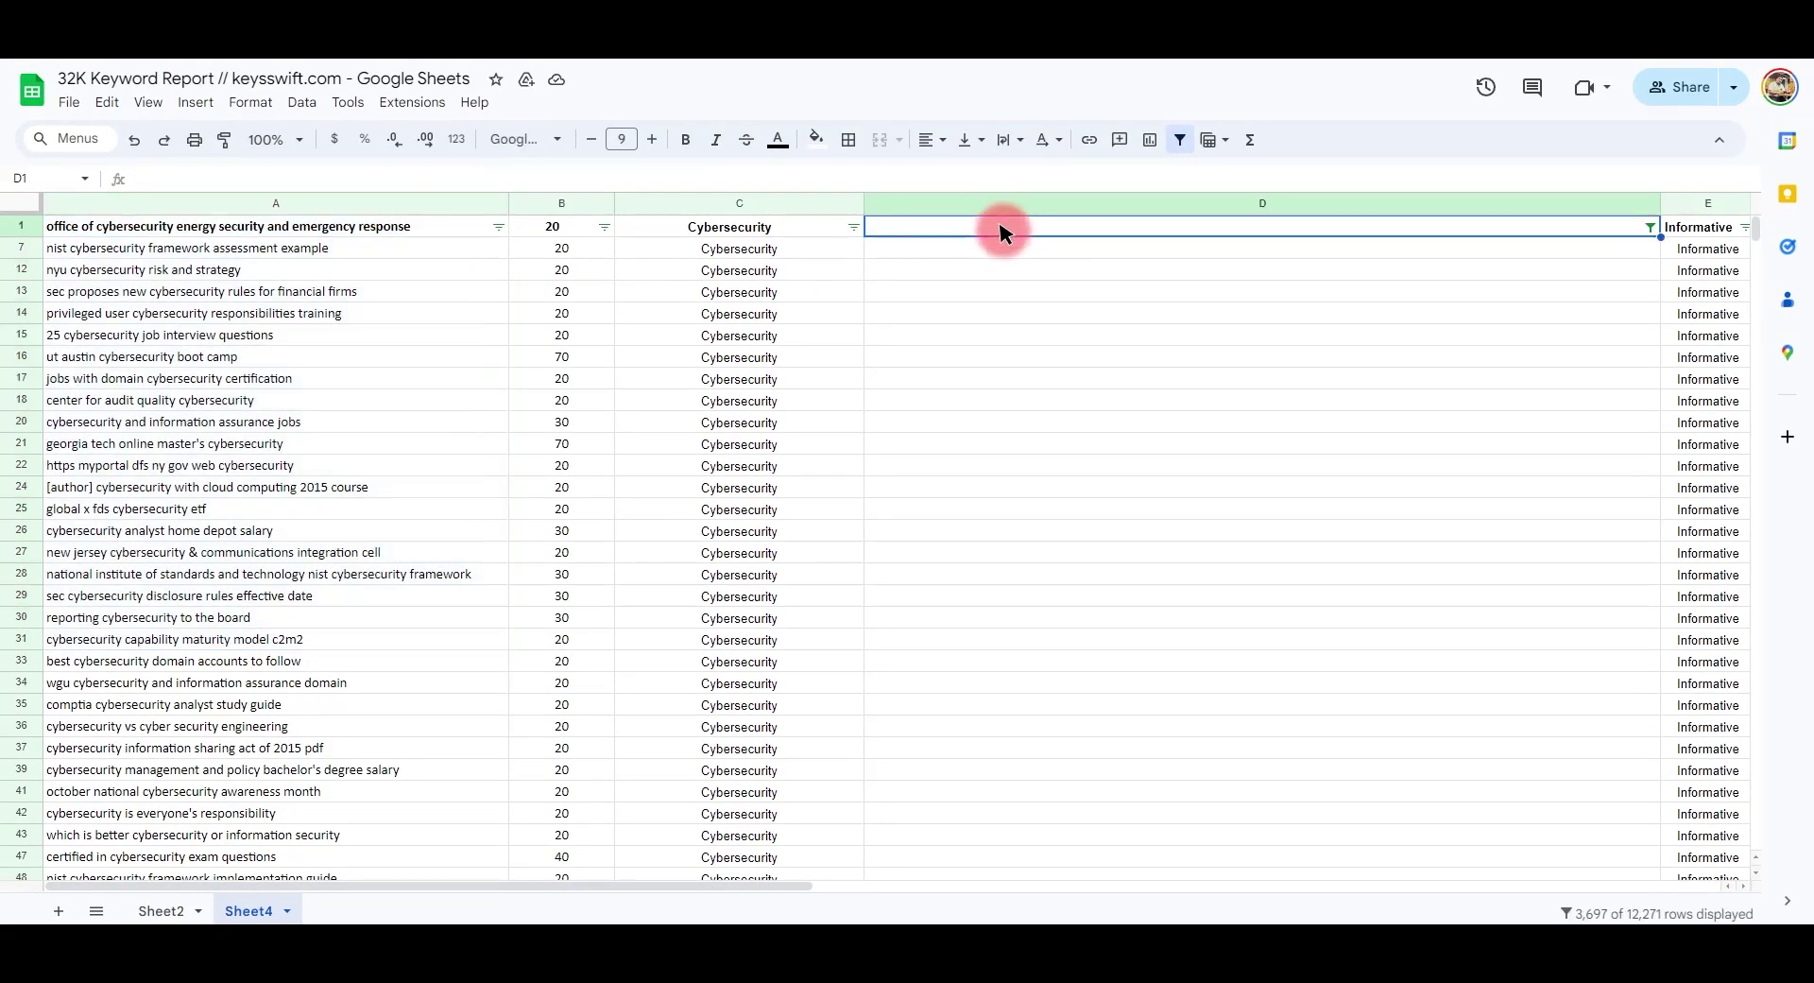
{"action": "left_click", "coordinate": [570, 179]}
{"action": "type", "text": "=AI(\"Make a relevant title with keyword. Do not change the main keyword\" &A1&\".\")"}
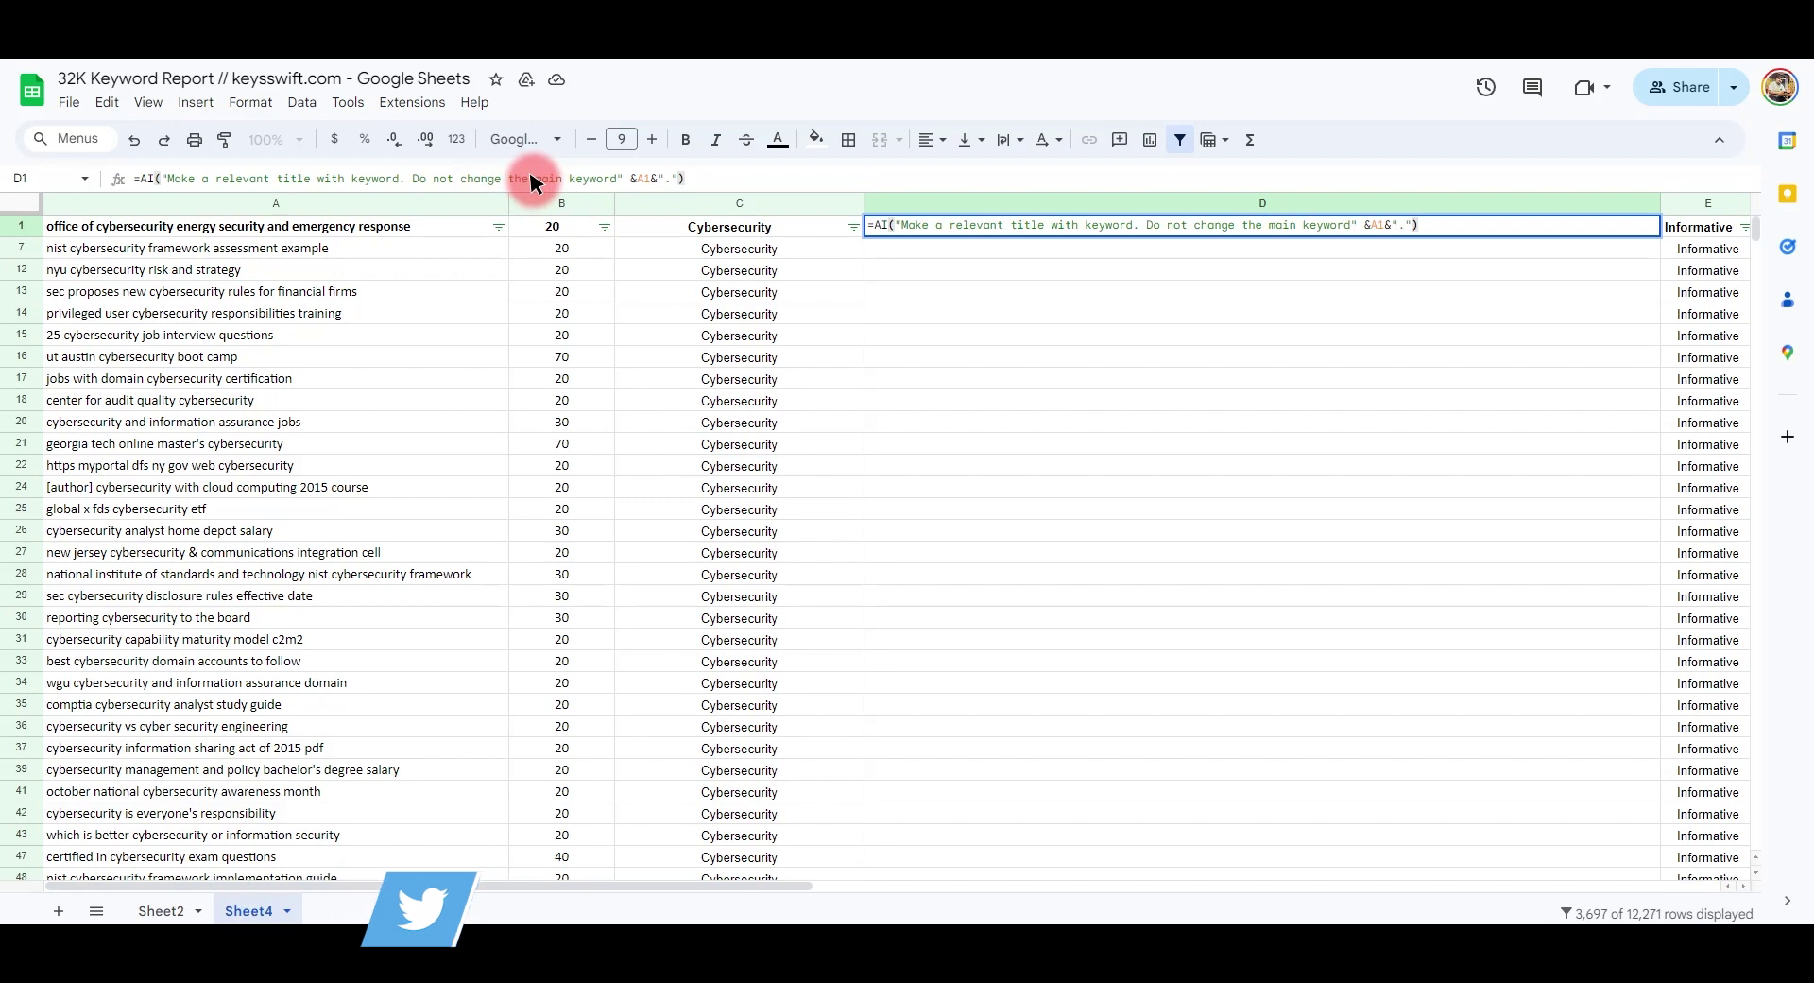
{"action": "left_click", "coordinate": [636, 178]}
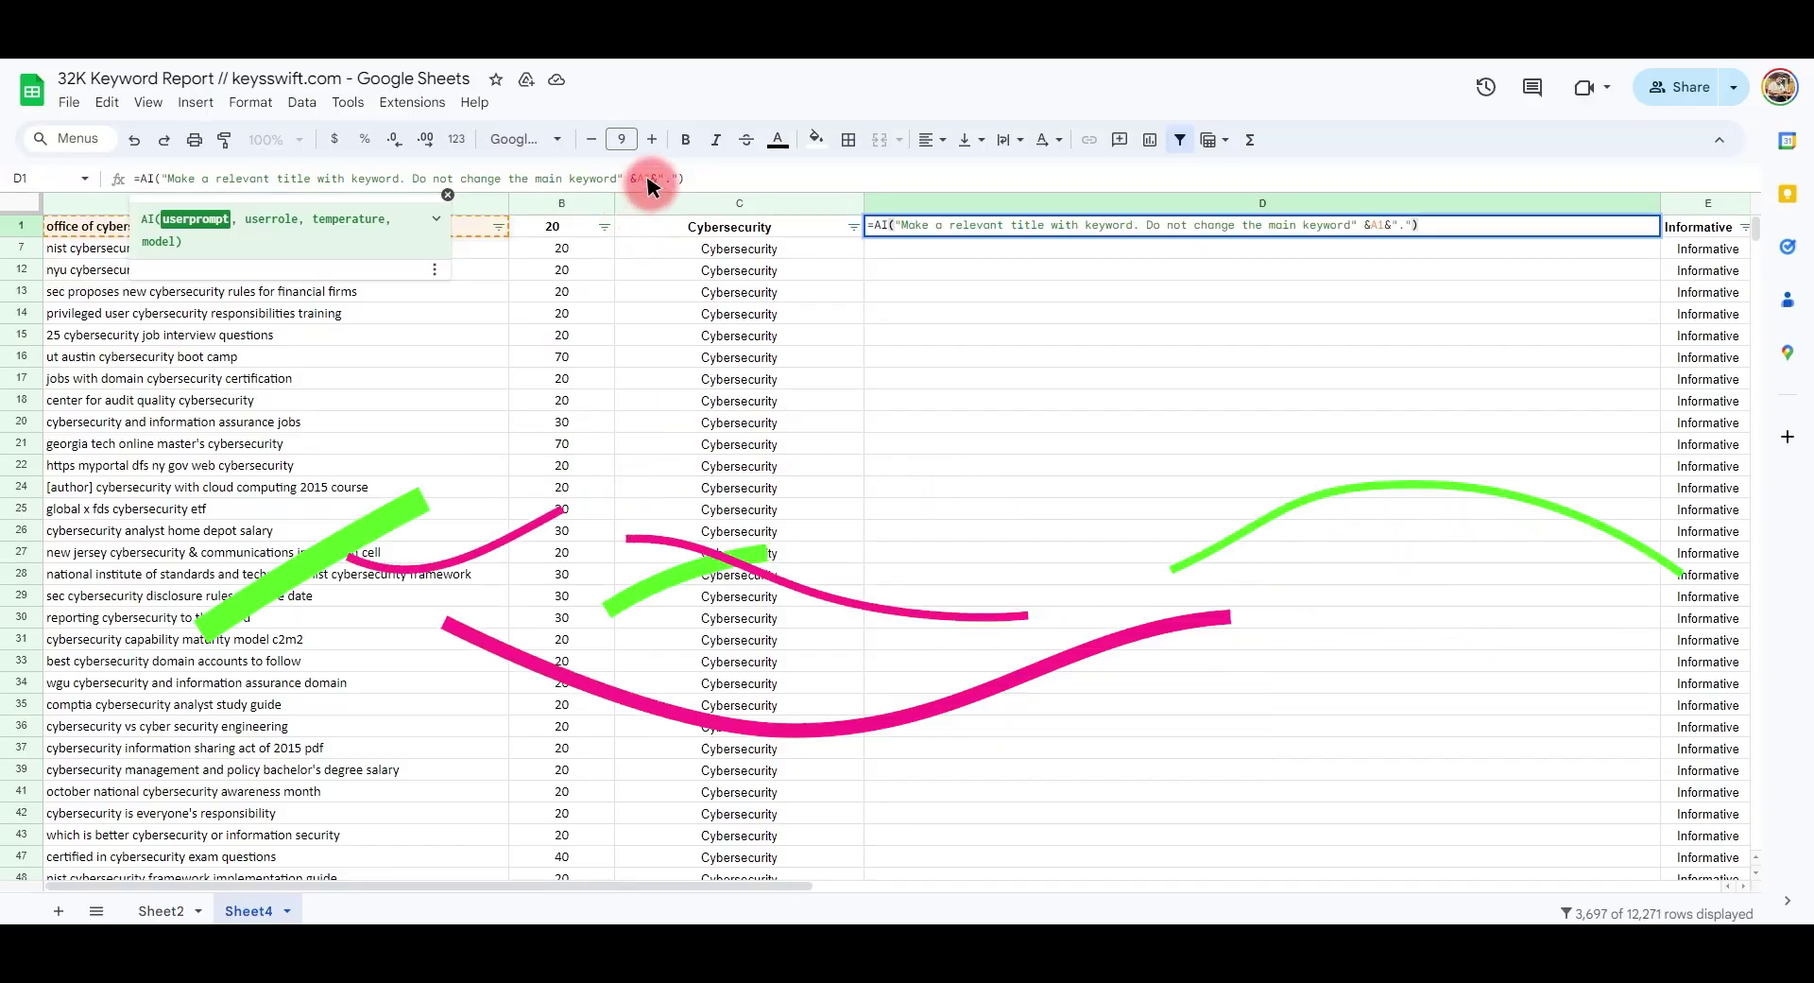
{"action": "left_click", "coordinate": [677, 178]}
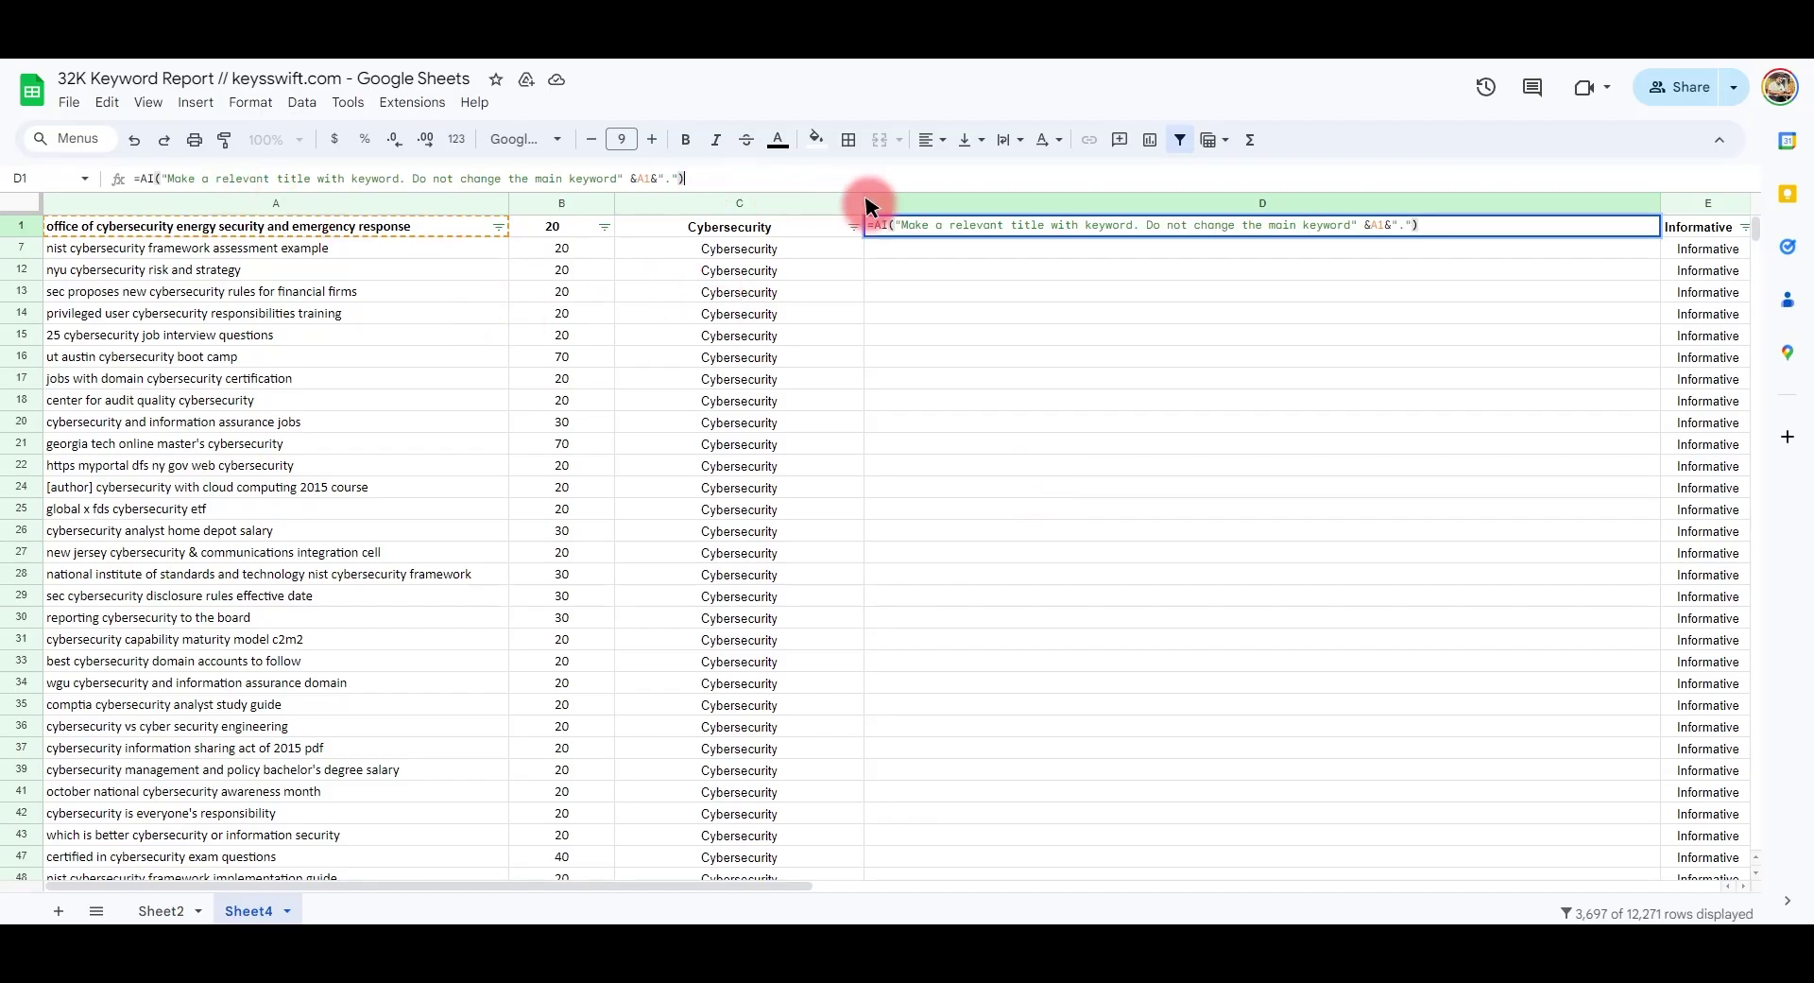
{"action": "left_click", "coordinate": [1046, 225]}
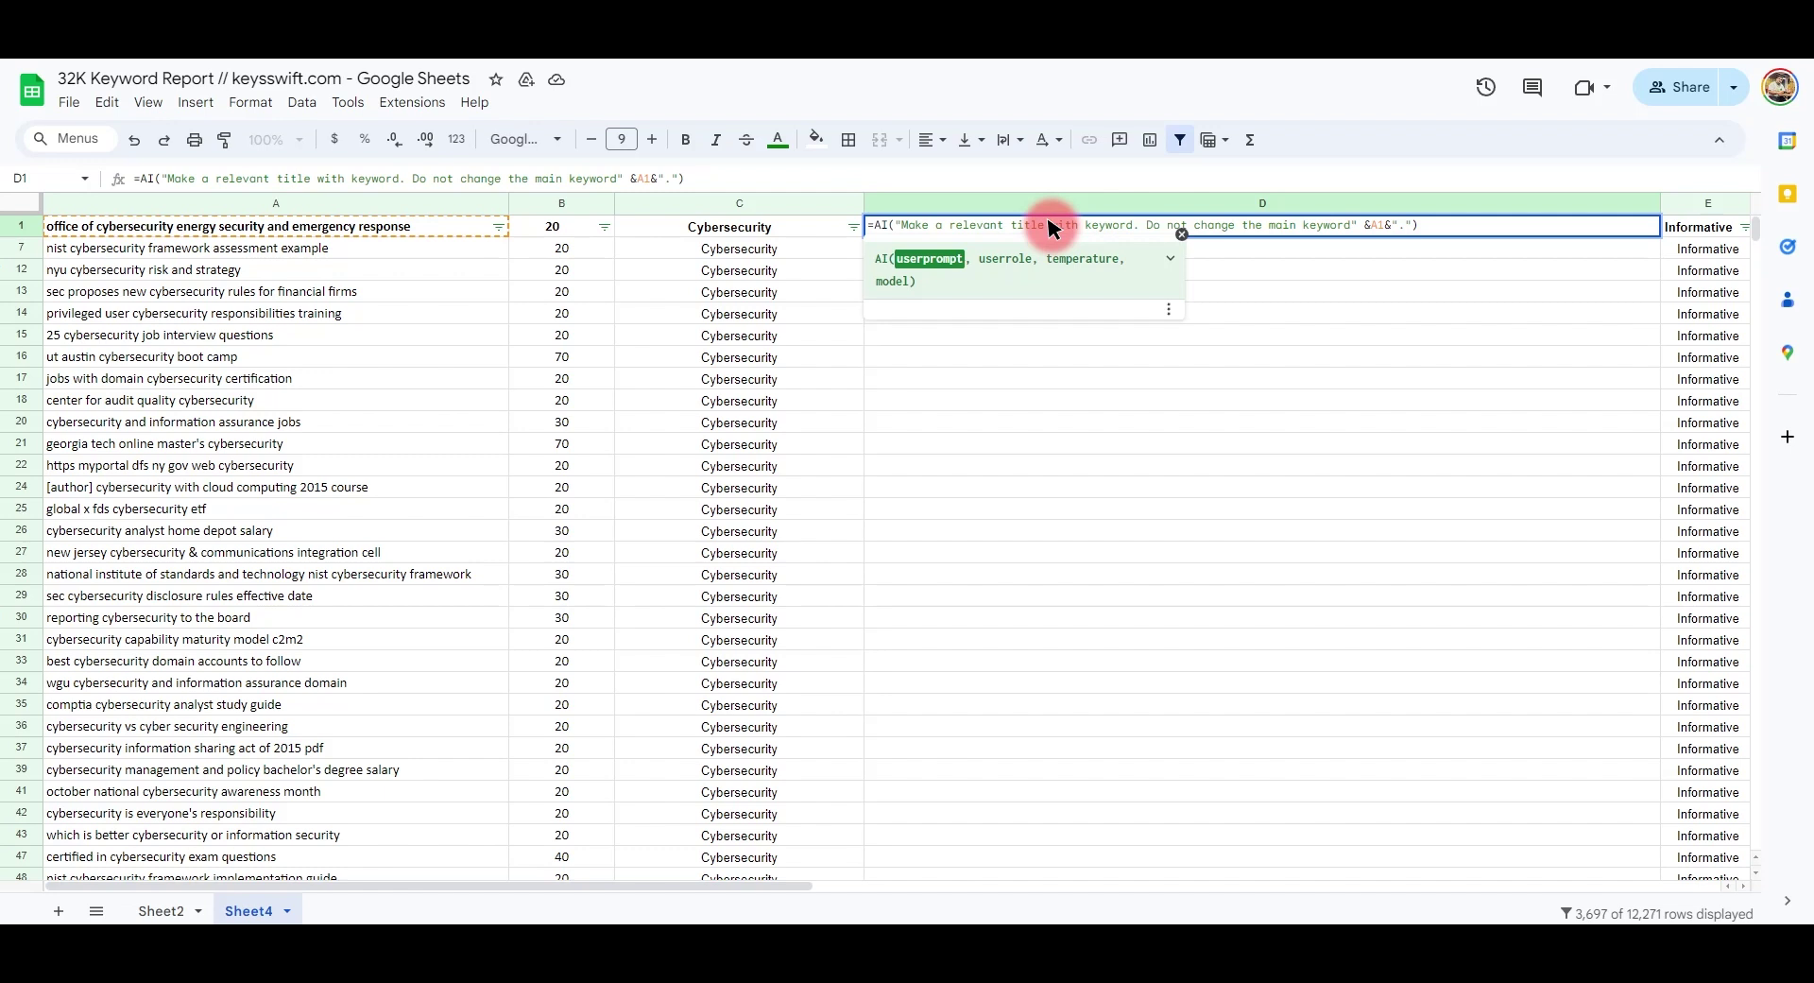
{"action": "key", "text": "Return"}
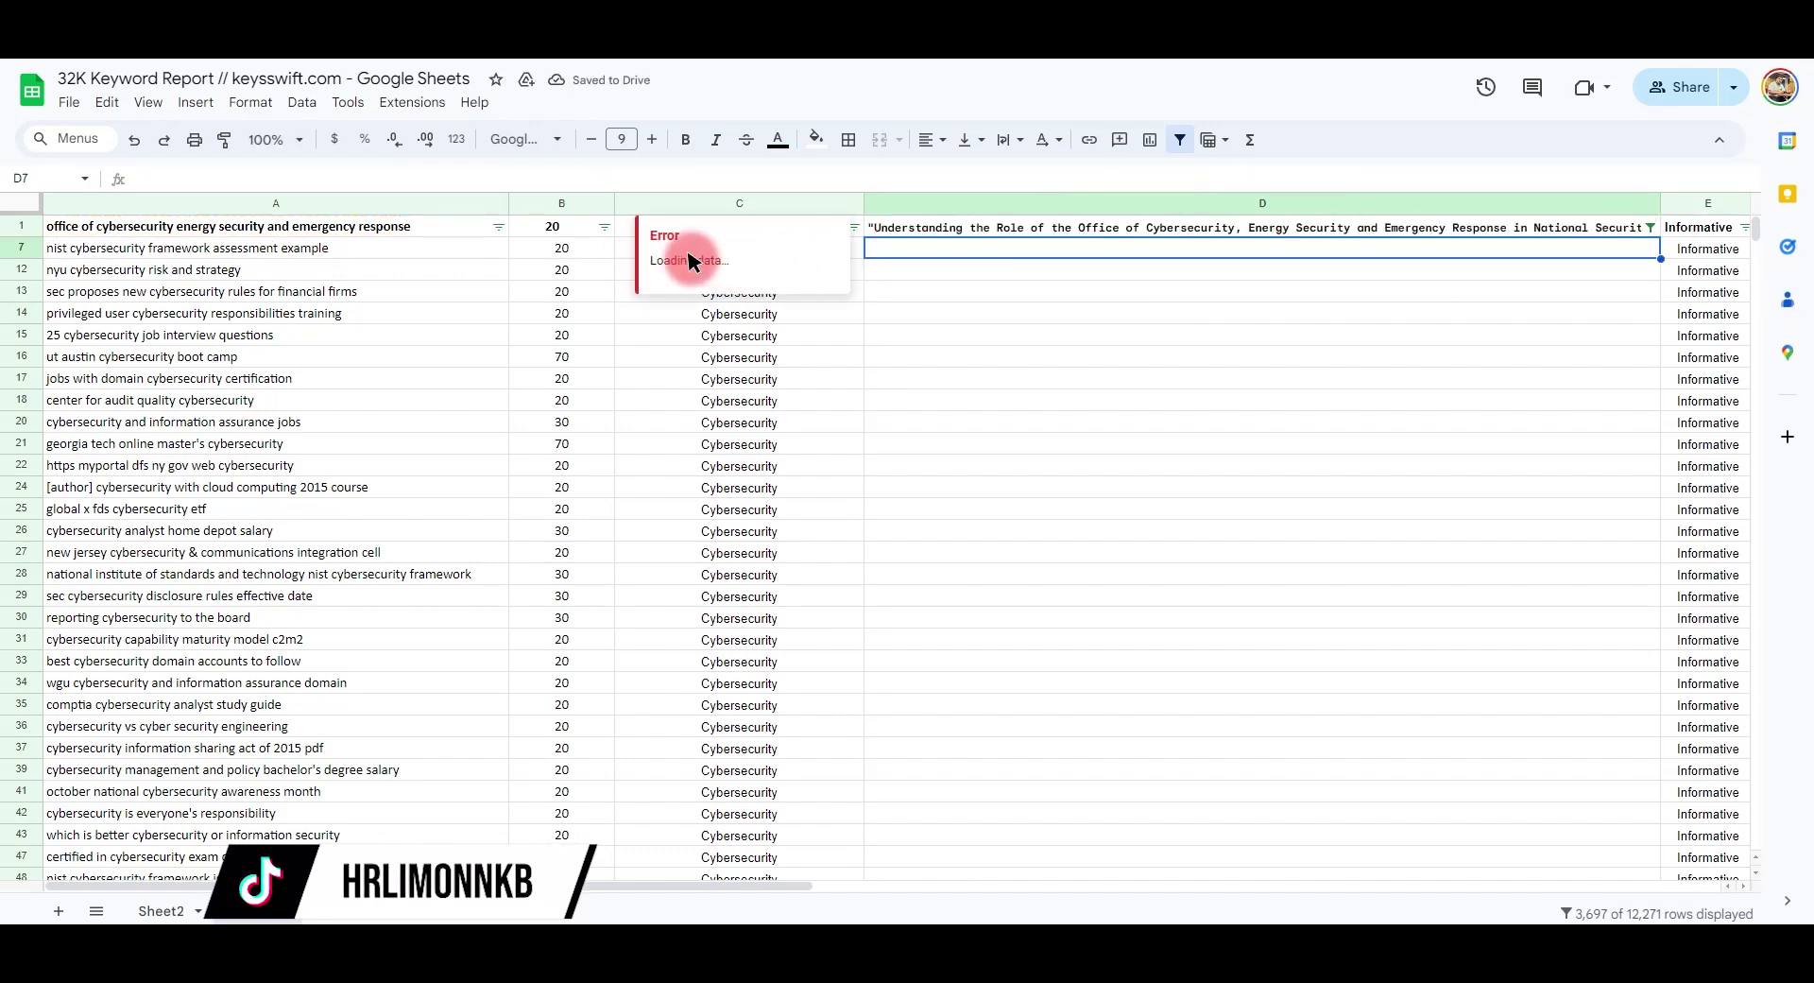
- Review the title-generating formula and its prompt in cell D1 without changing it
{"action": "double_click", "coordinate": [1327, 226]}
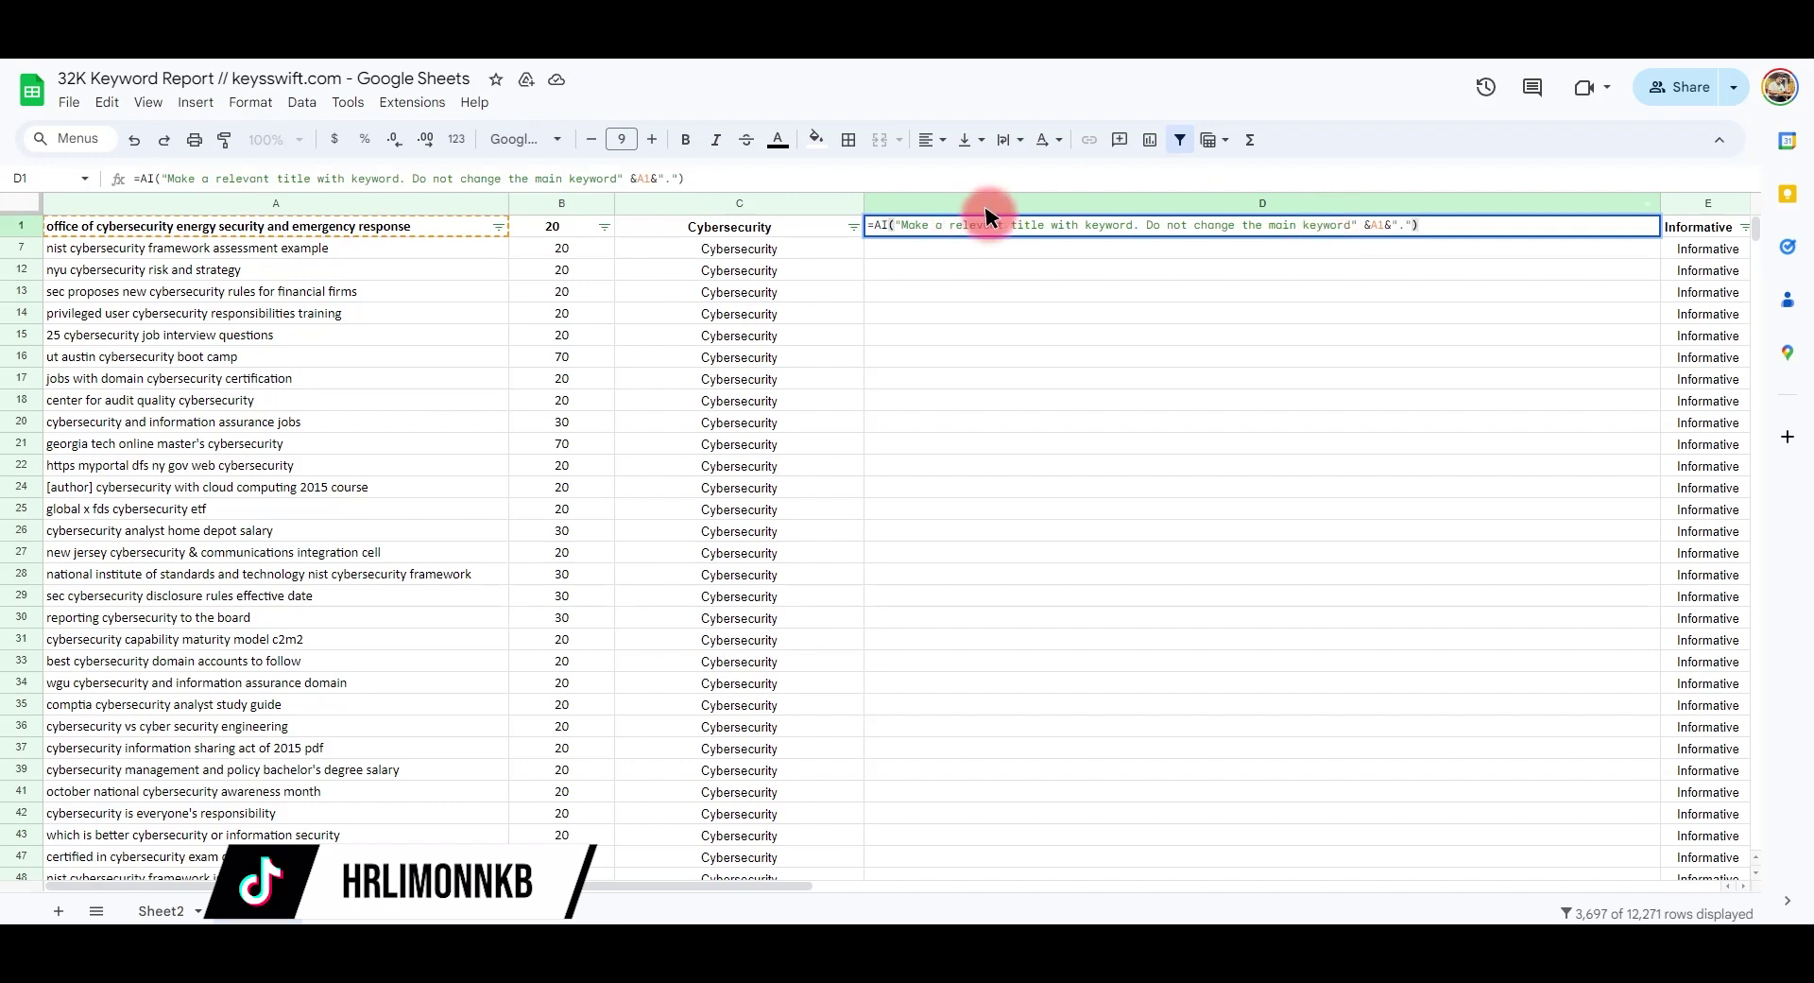
{"action": "left_click", "coordinate": [1044, 270]}
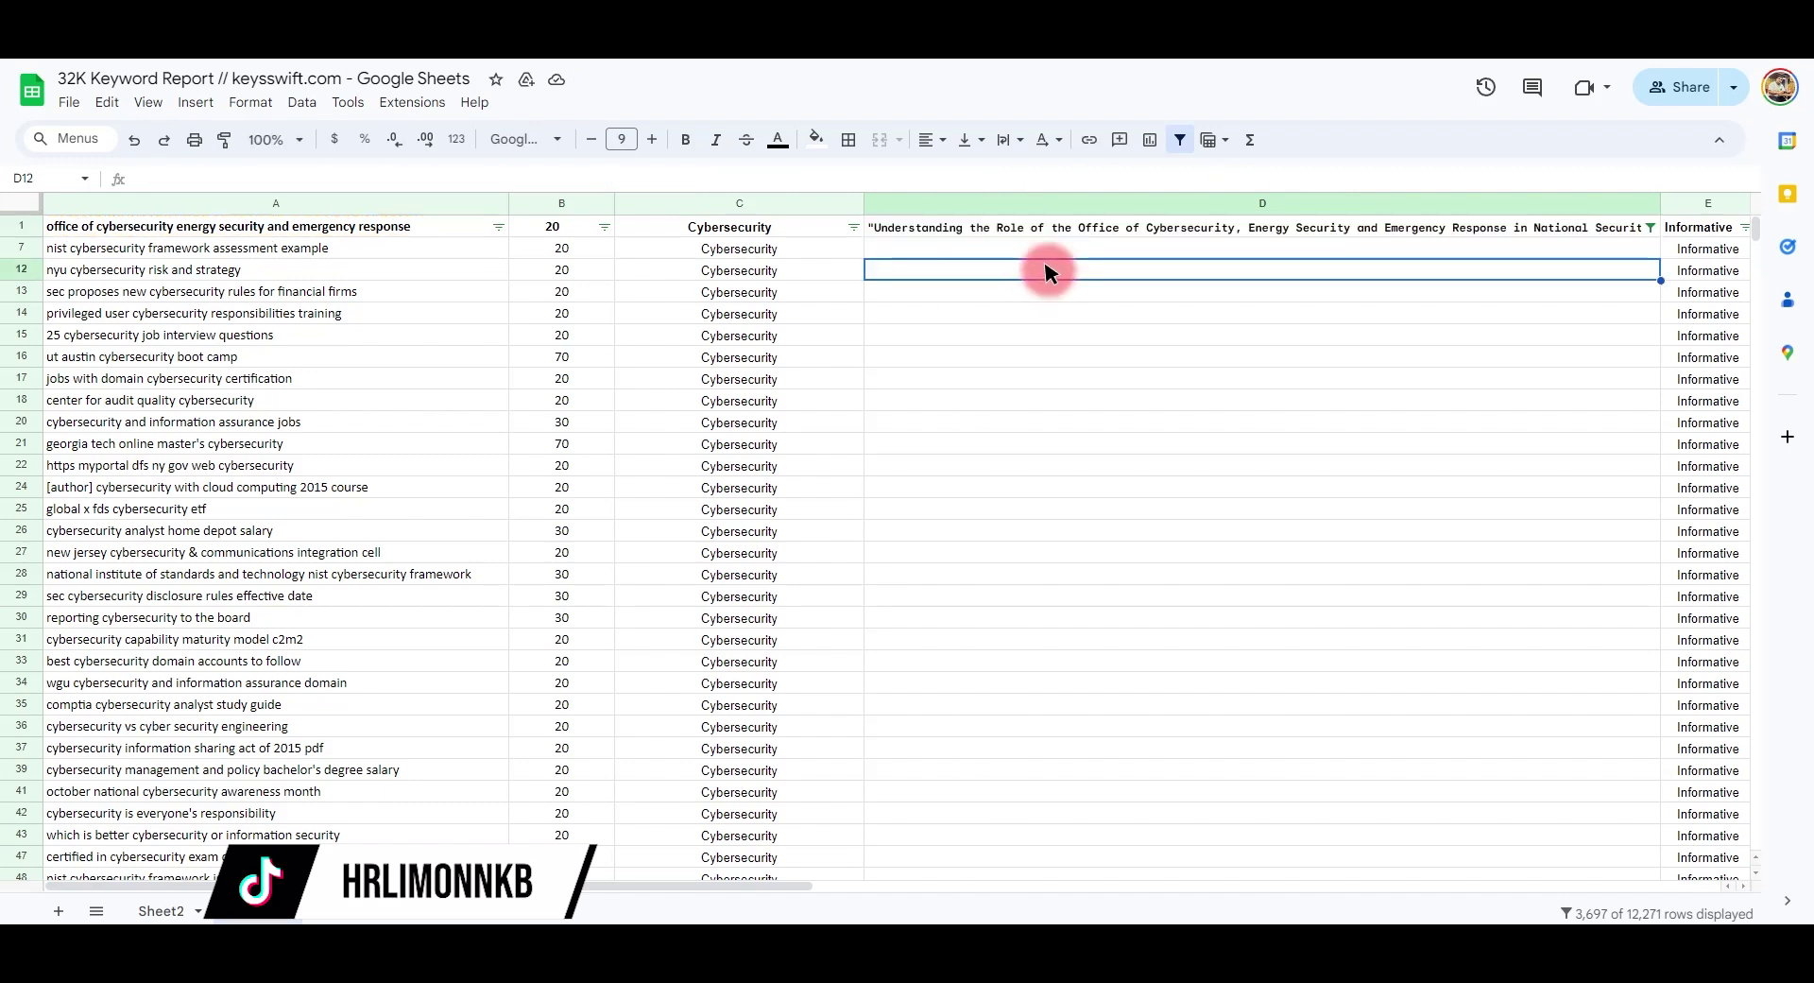
{"action": "left_click", "coordinate": [1360, 229]}
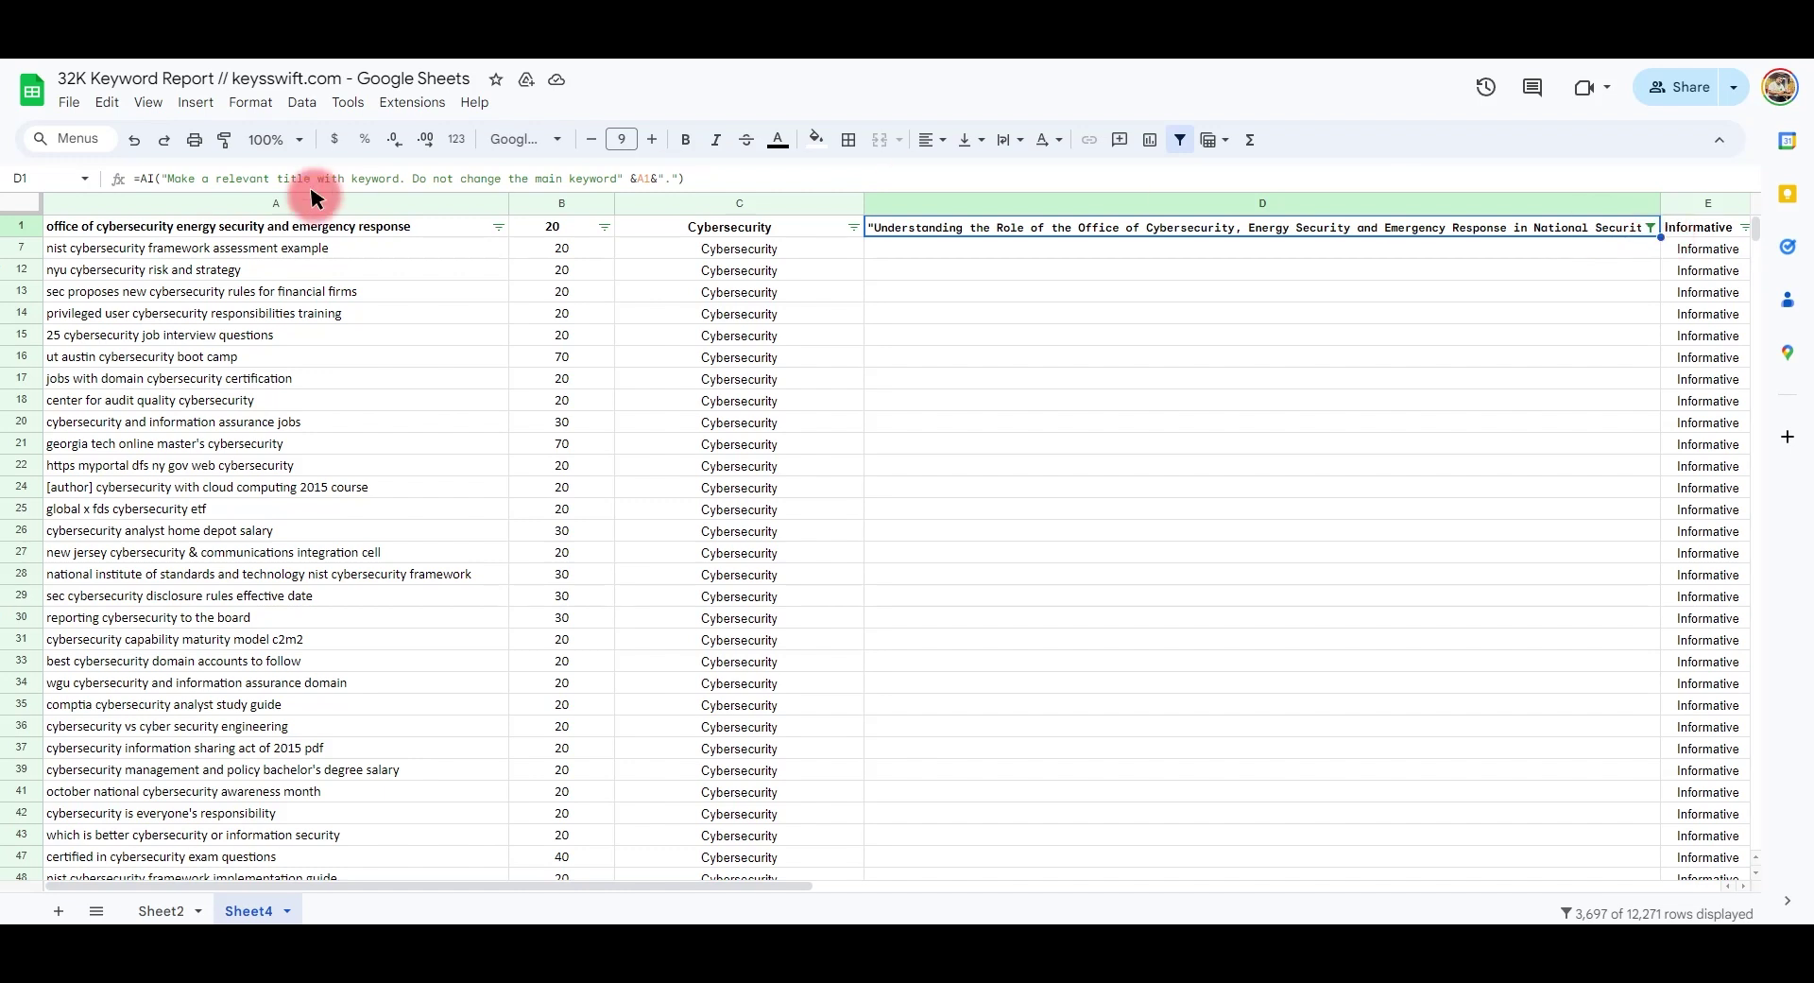
{"action": "left_click", "coordinate": [619, 179]}
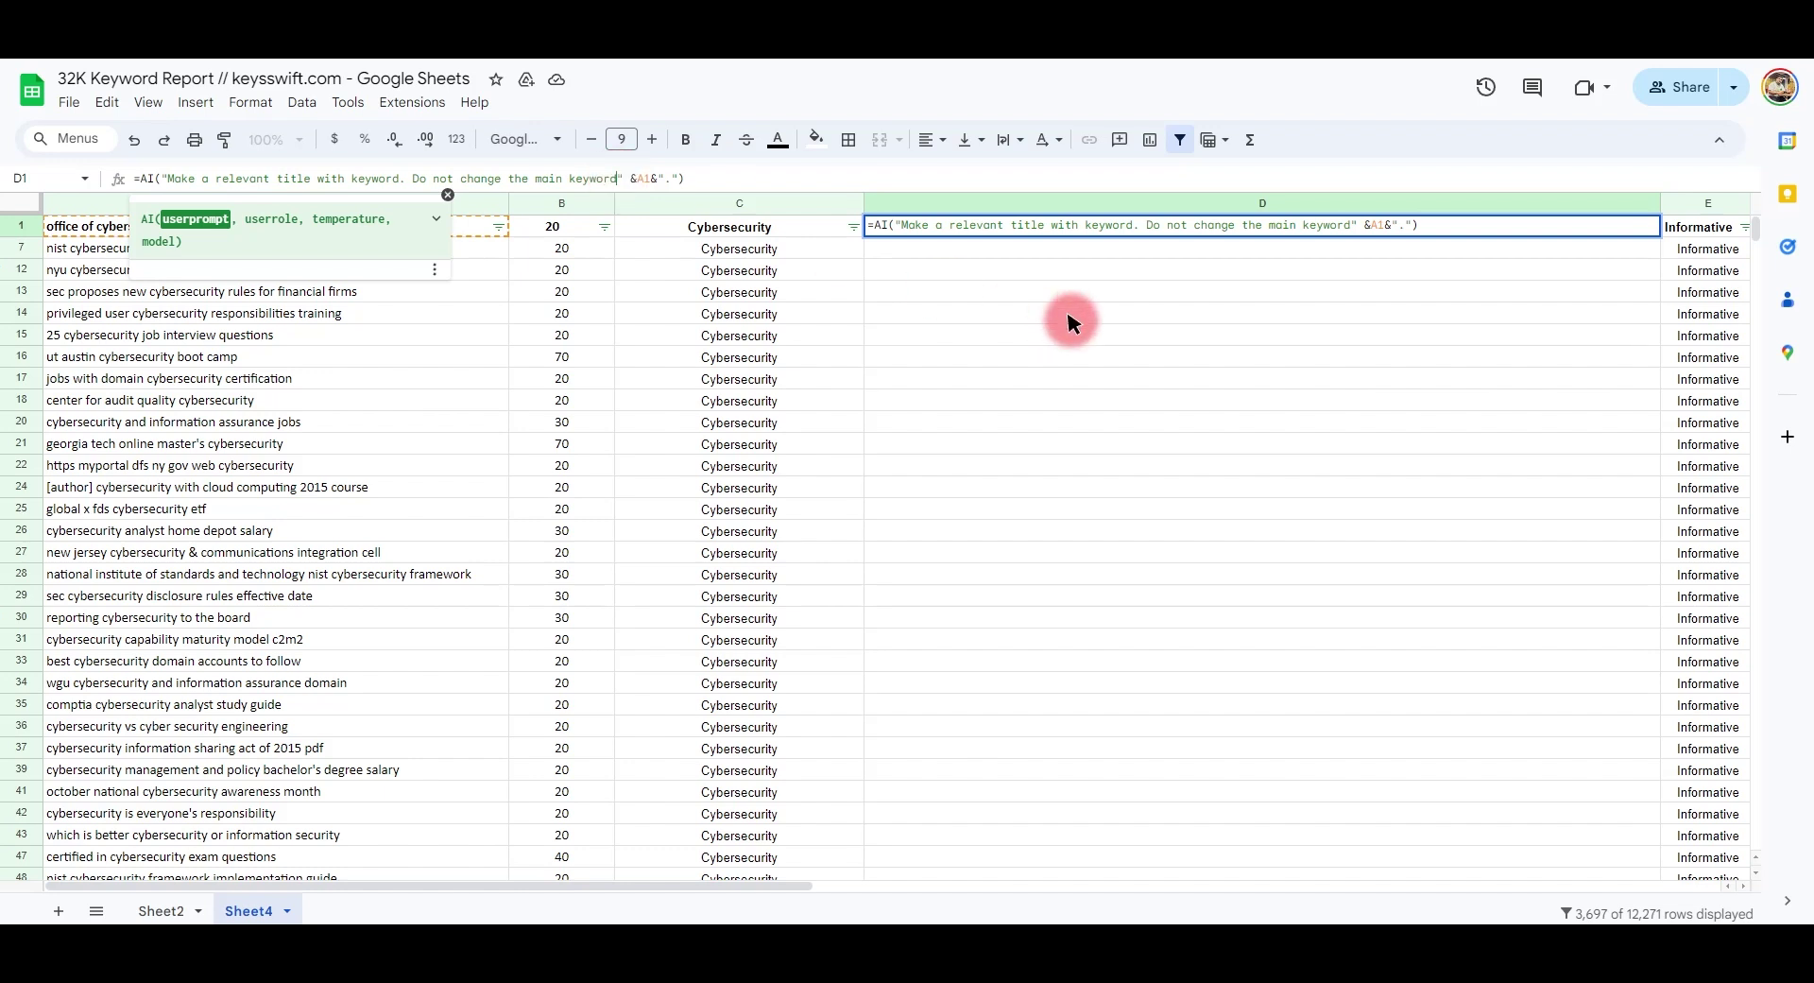
{"action": "left_click", "coordinate": [1227, 269]}
- Fill the AI title formula from D1 down column D and check the keyword references in the copied formulas
{"action": "left_click", "coordinate": [1618, 230]}
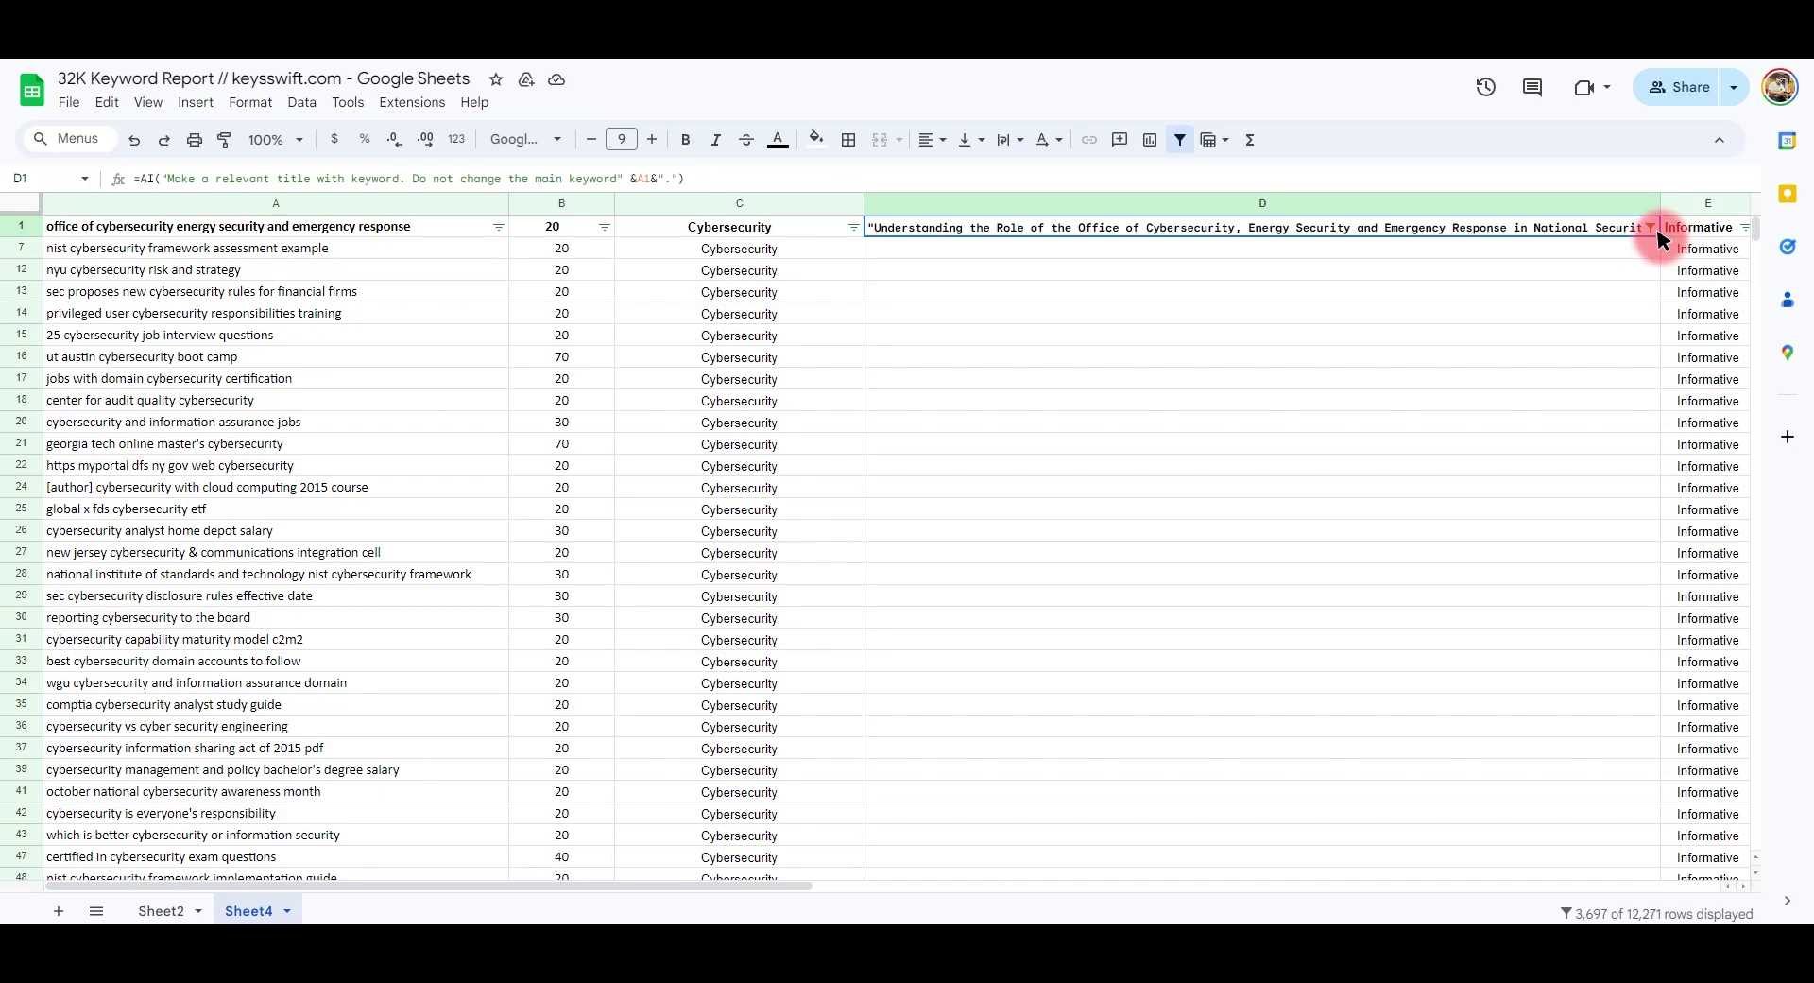
{"action": "double_click", "coordinate": [1658, 237]}
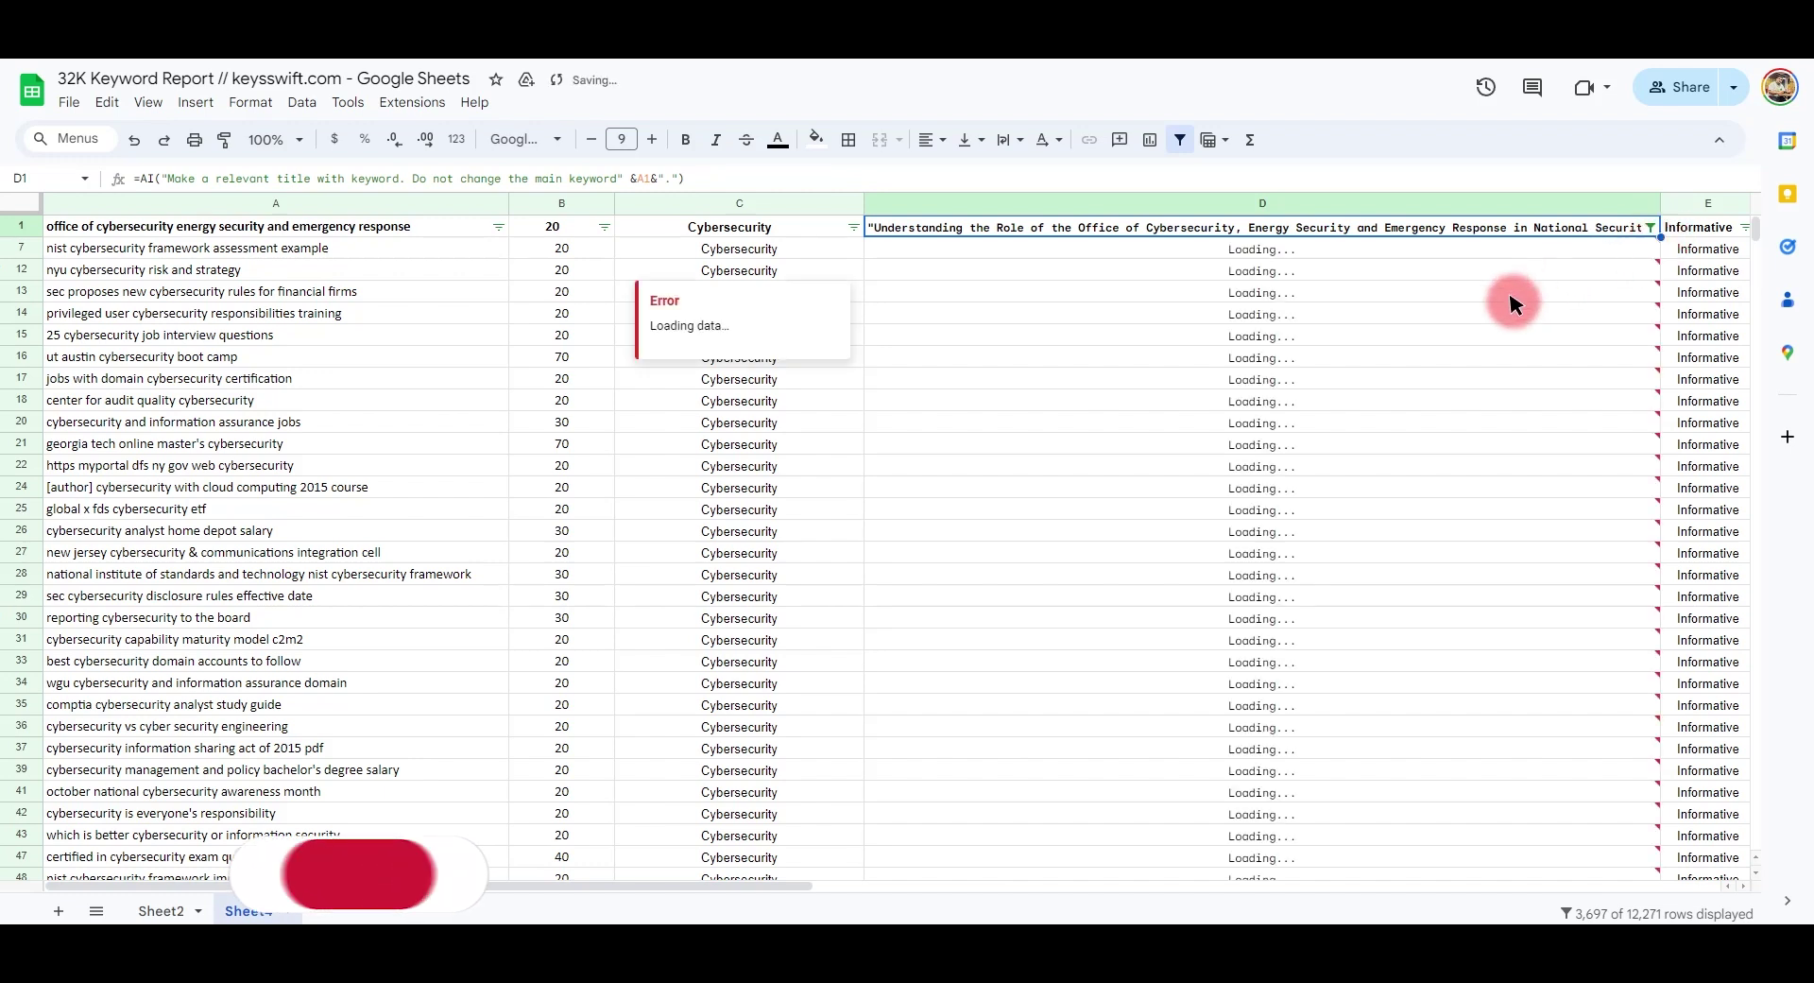
{"action": "left_click", "coordinate": [1348, 271]}
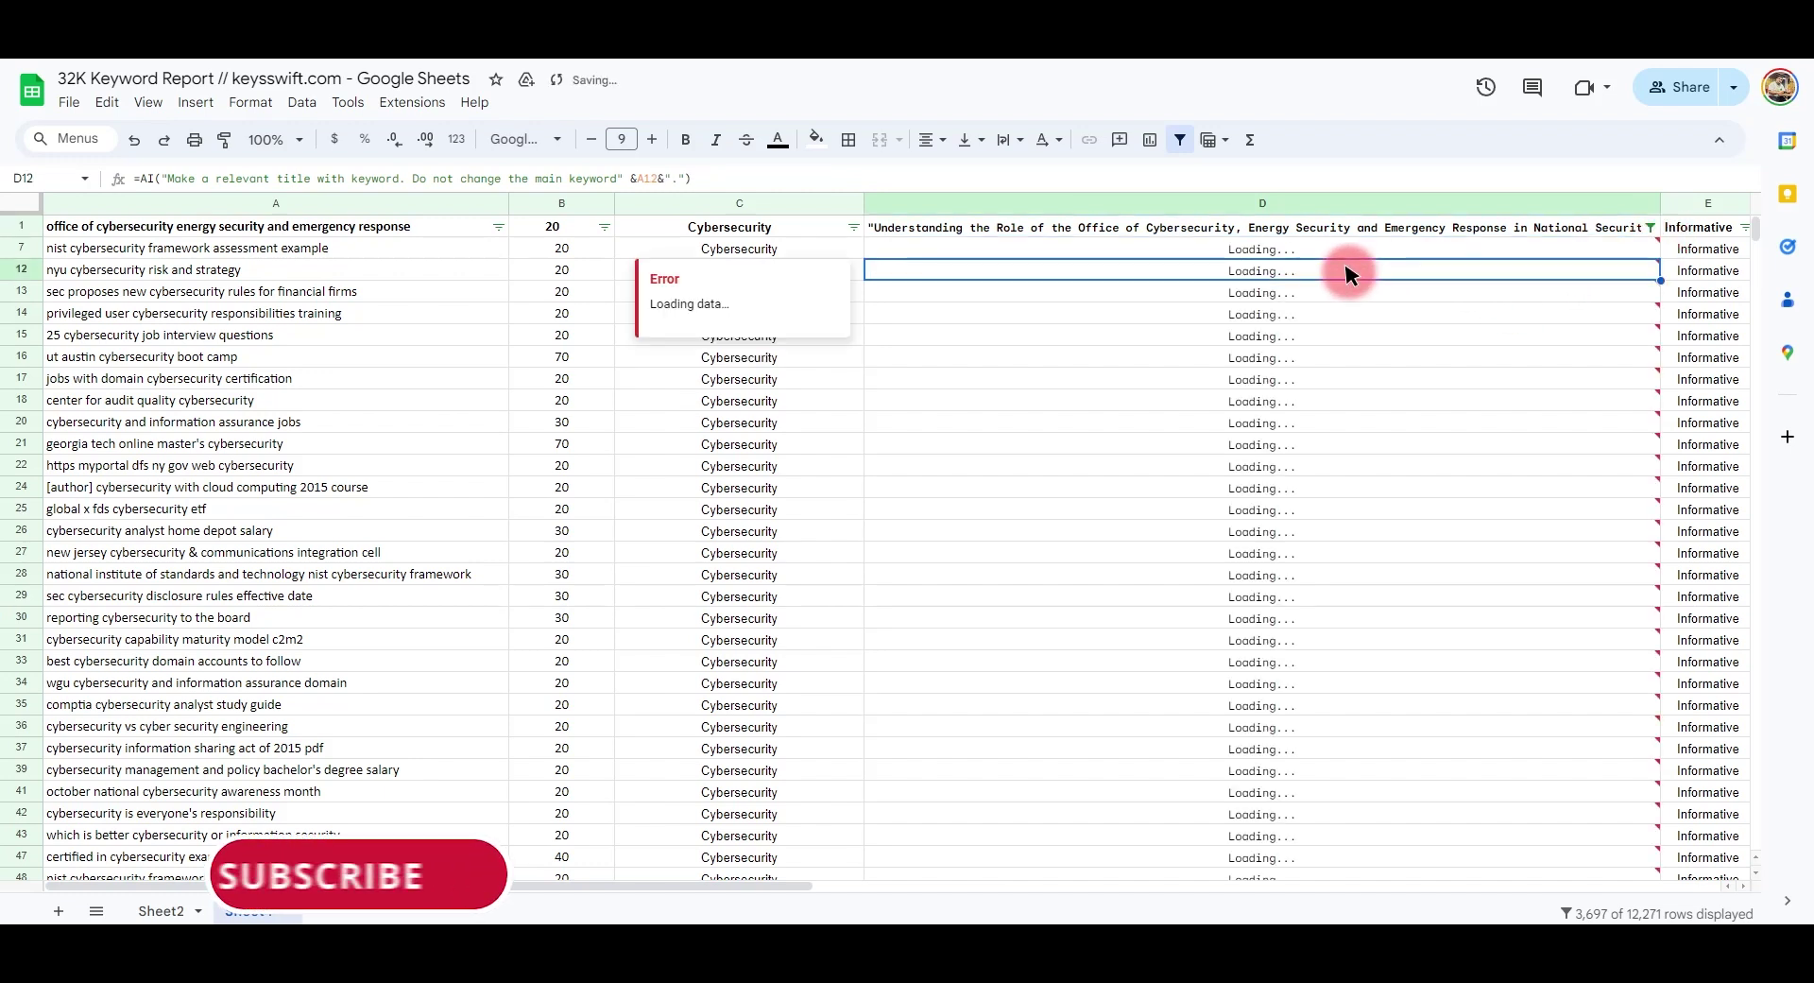
{"action": "left_click", "coordinate": [1243, 251]}
{"action": "left_click", "coordinate": [1233, 357]}
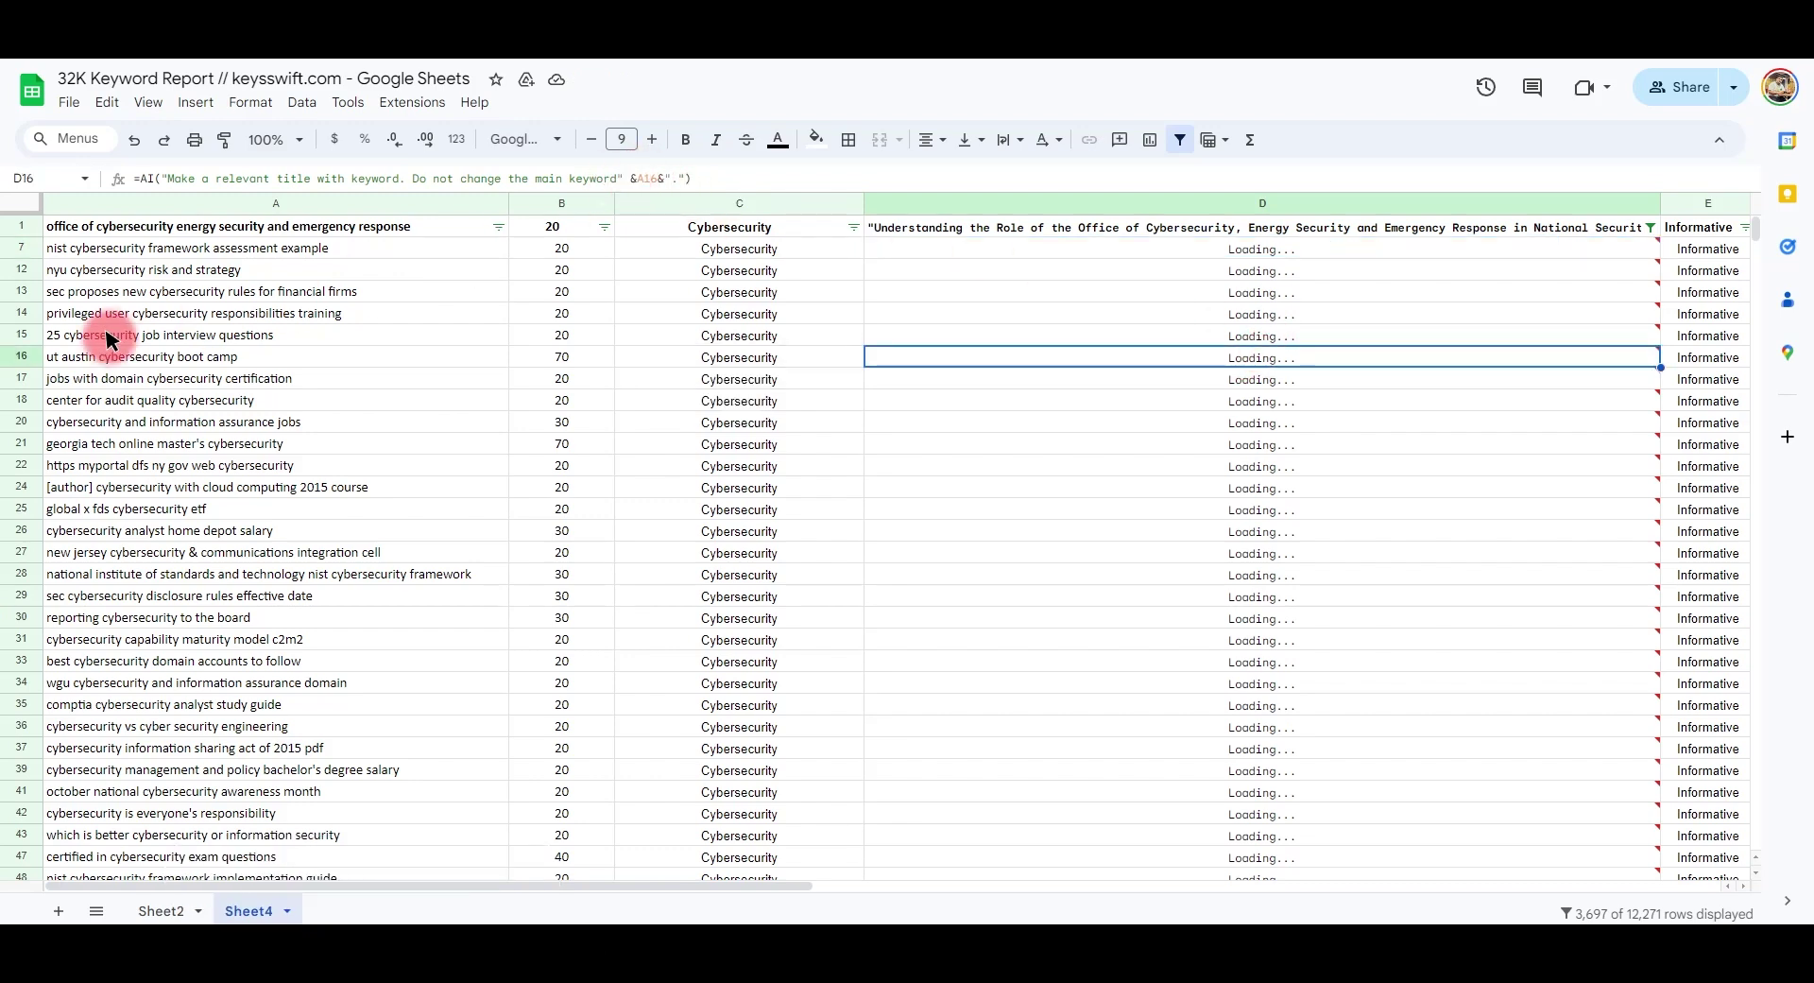
{"action": "left_click", "coordinate": [1327, 314]}
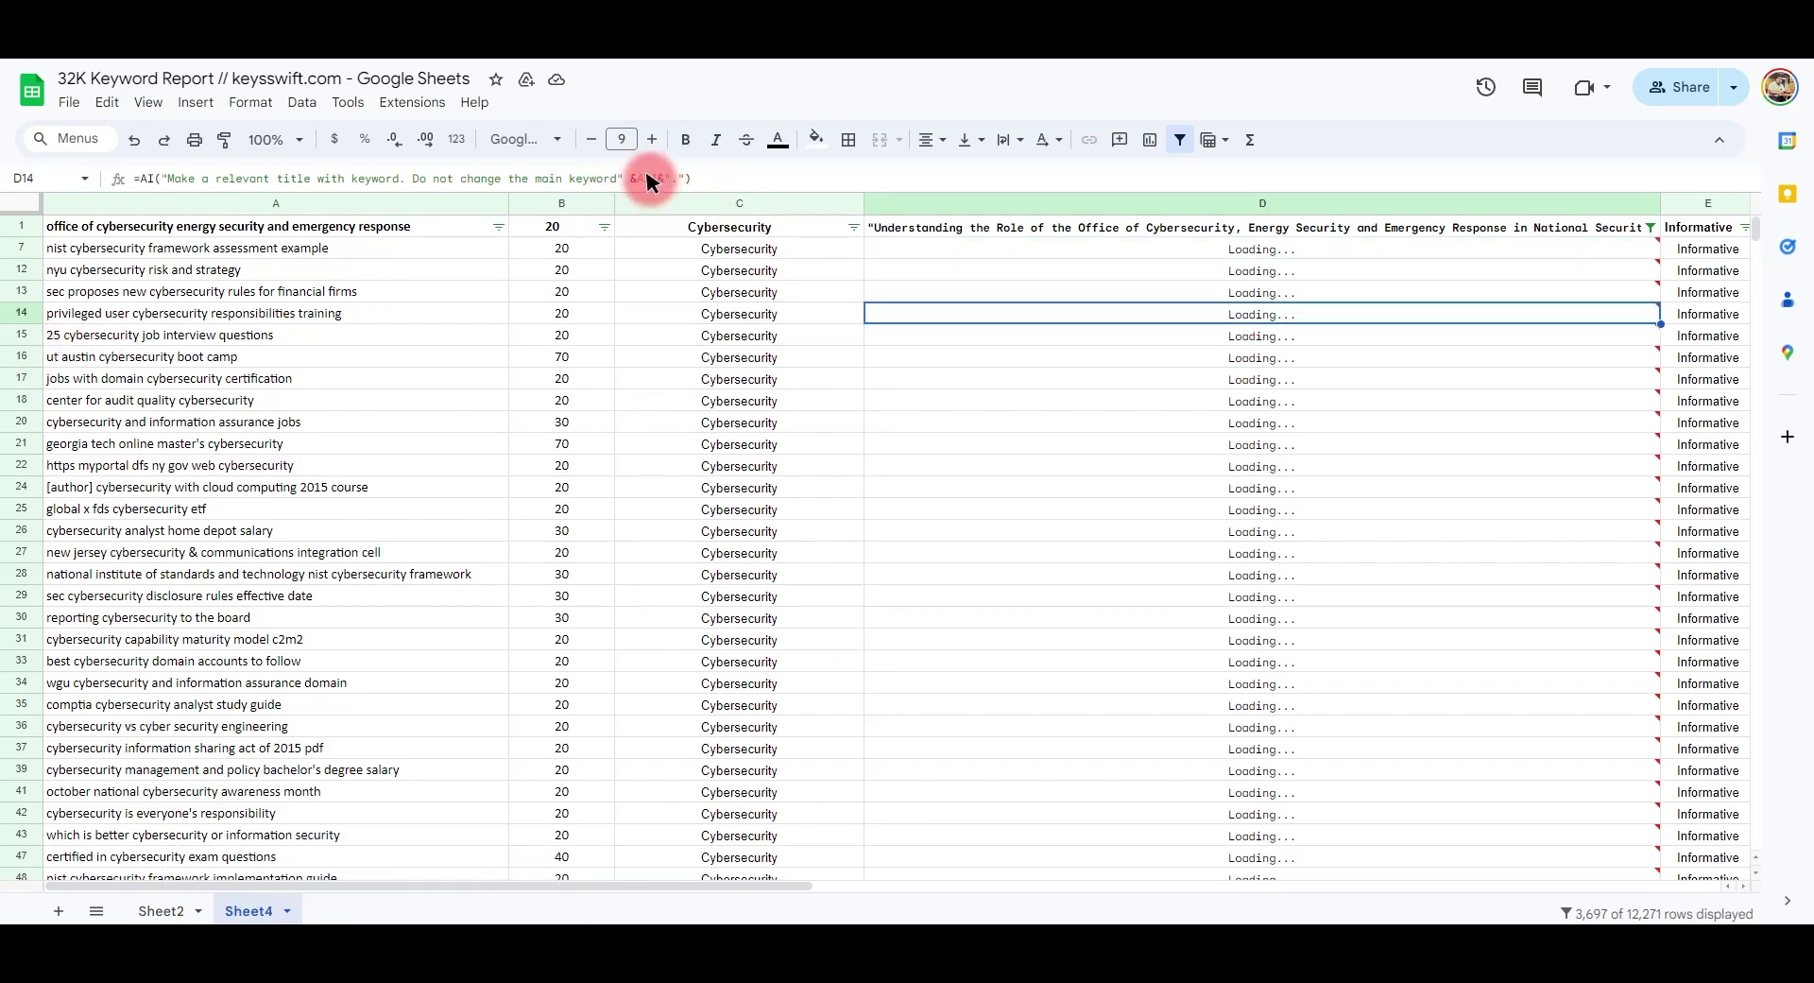
- Check the keyword references of the copied formulas in column D and look over the titles generated so far
{"action": "left_click", "coordinate": [1303, 269]}
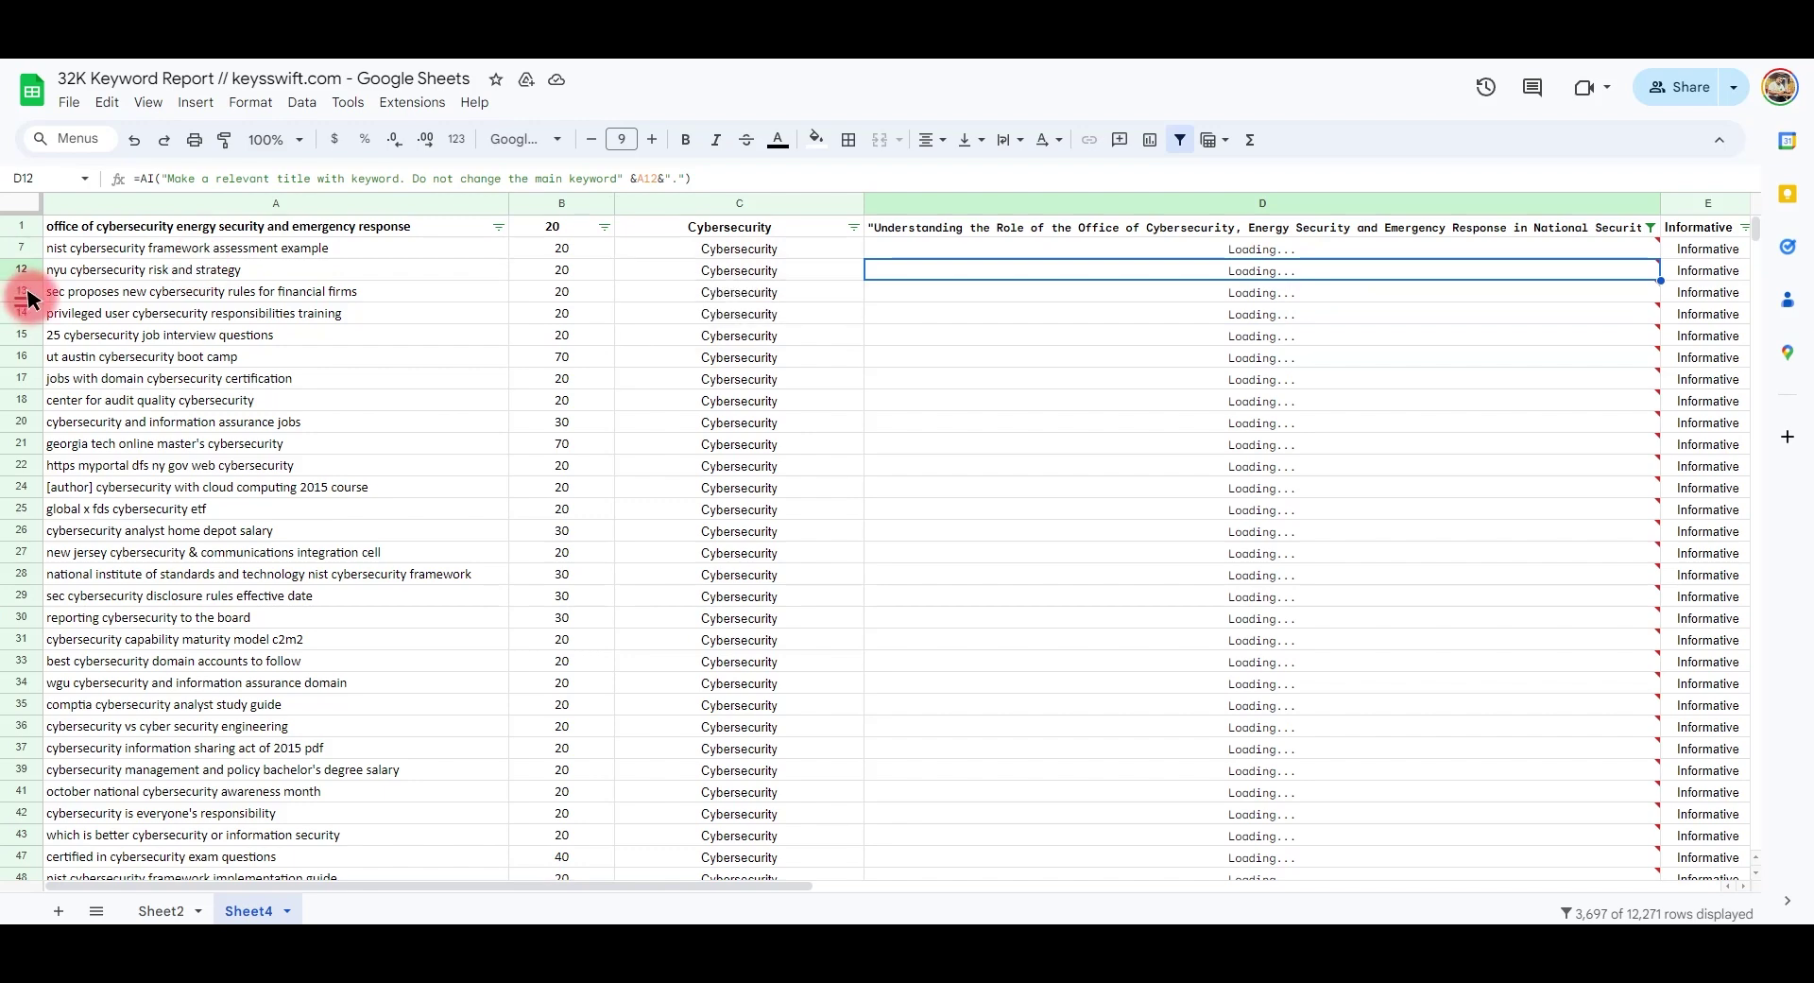
{"action": "left_click", "coordinate": [1181, 487]}
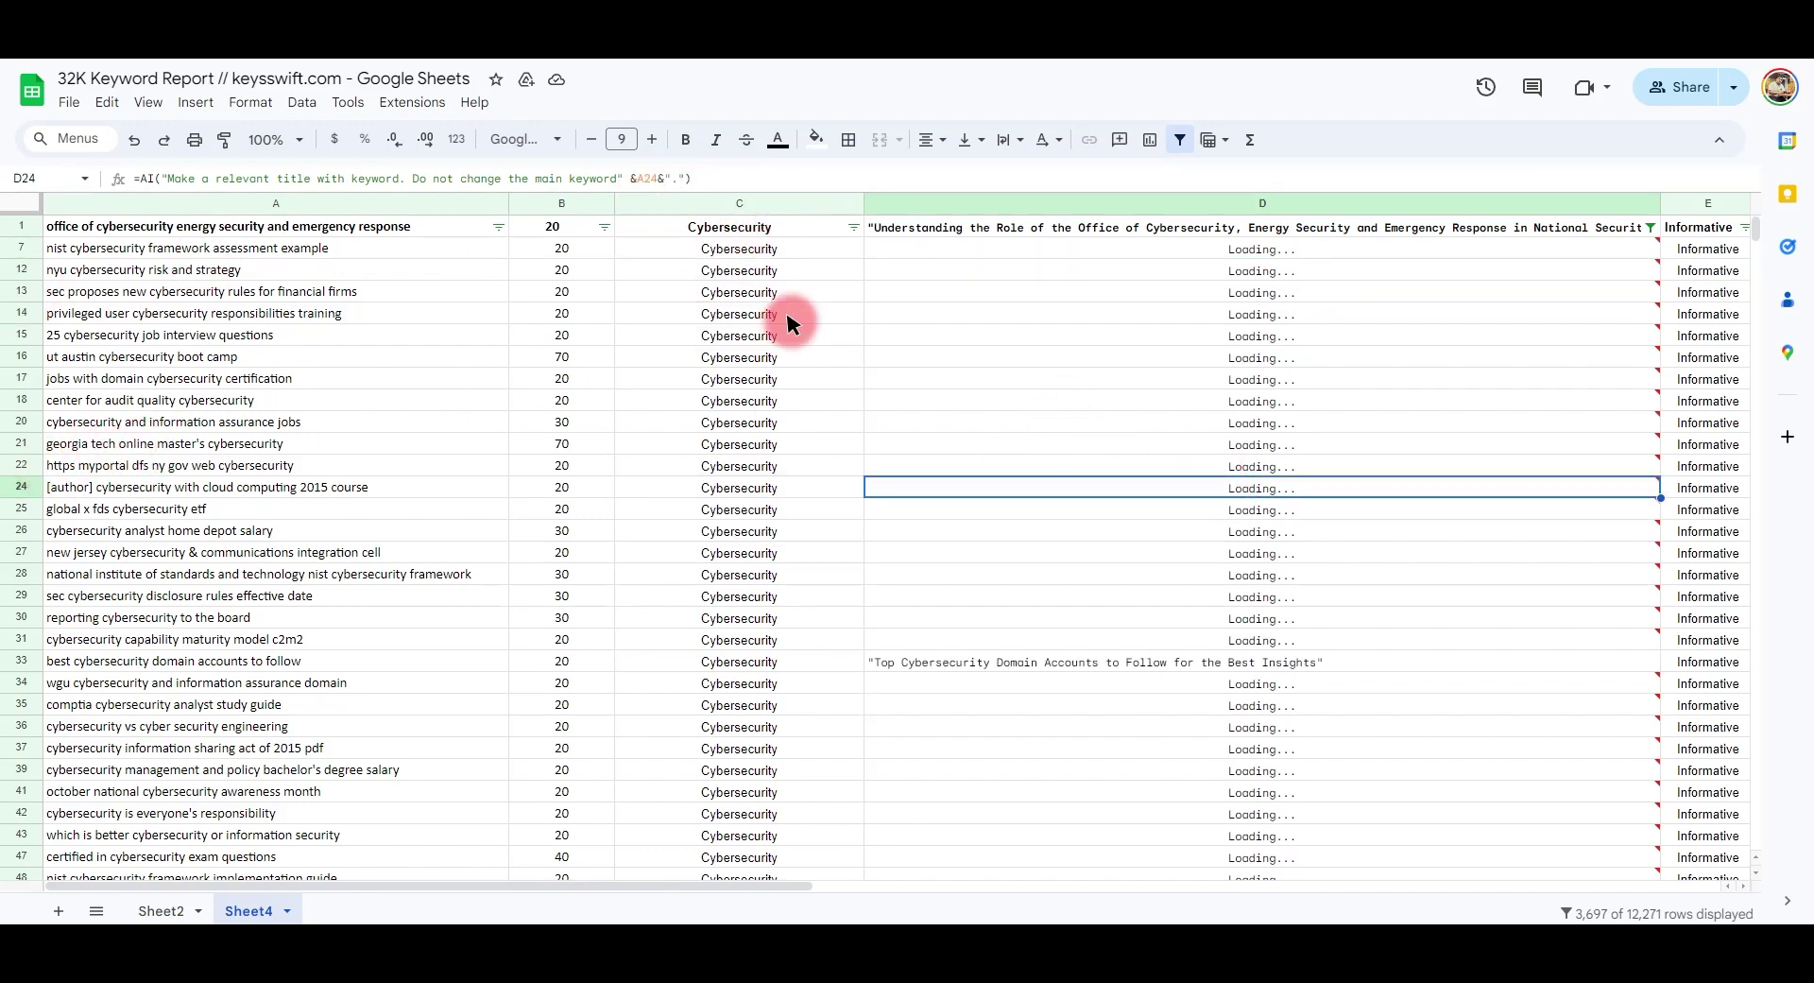
{"action": "left_click", "coordinate": [999, 665]}
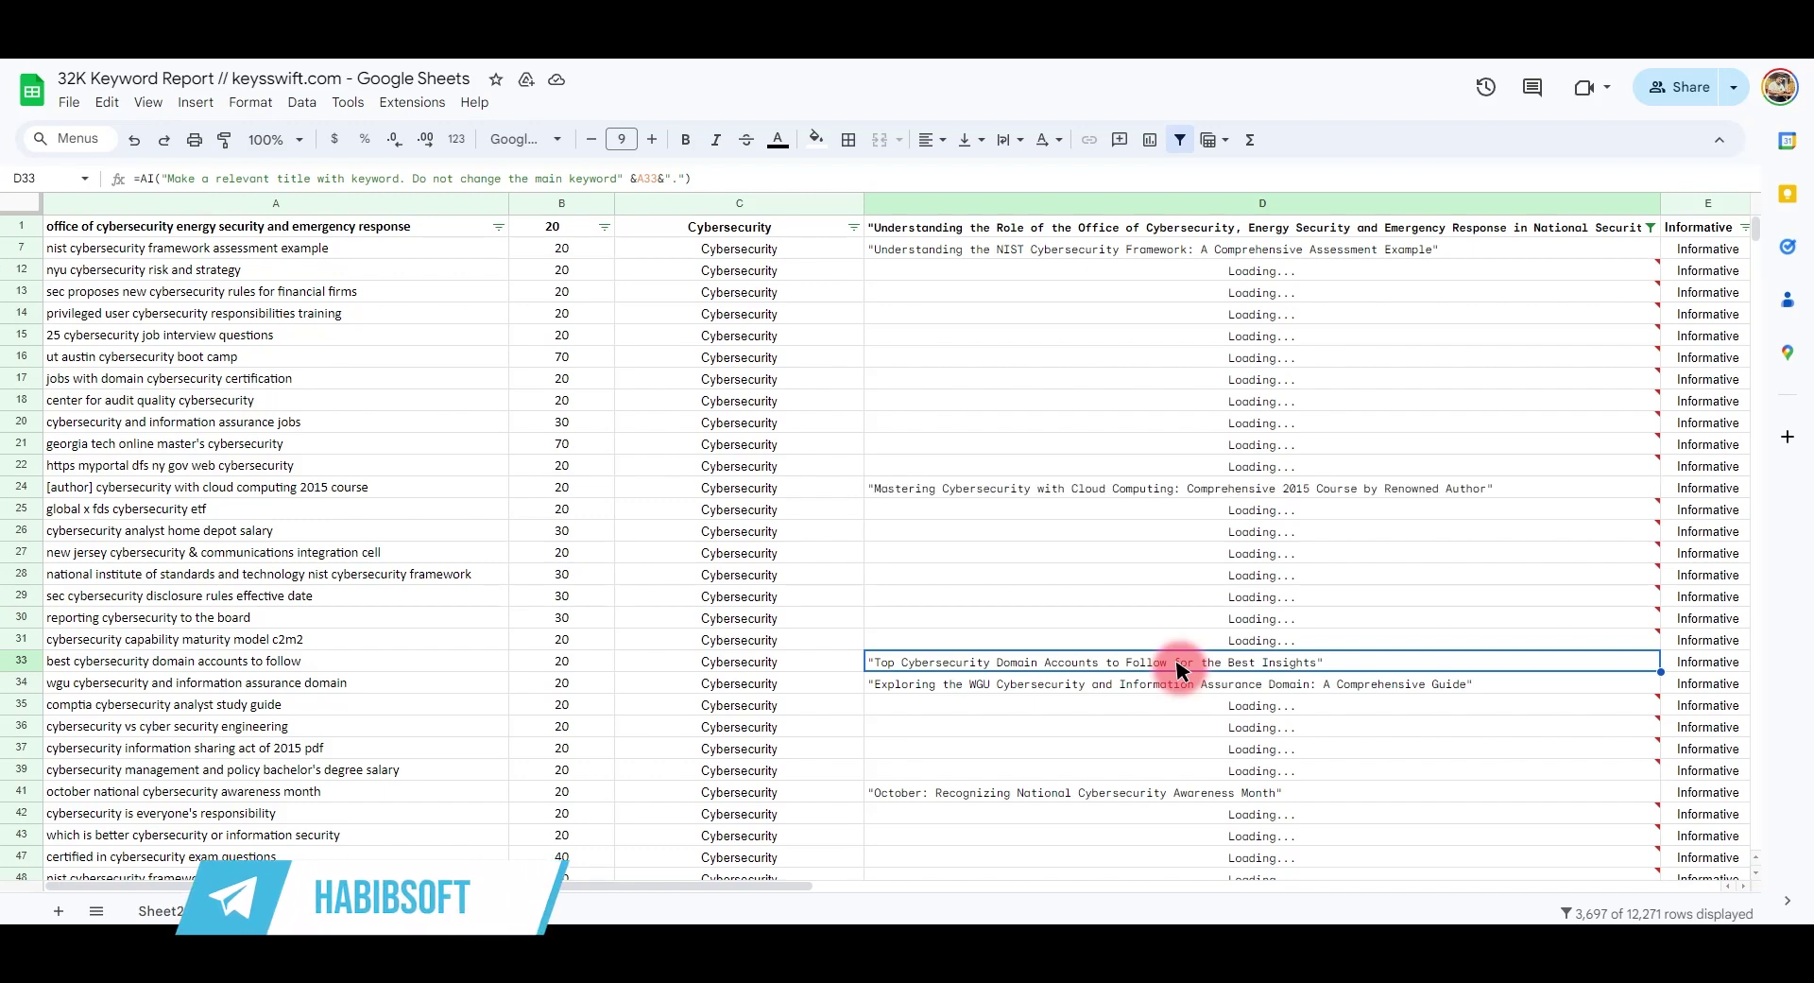
{"action": "left_click", "coordinate": [1243, 553]}
{"action": "scroll", "coordinate": [1243, 538], "scroll_direction": "down", "scroll_amount": 5}
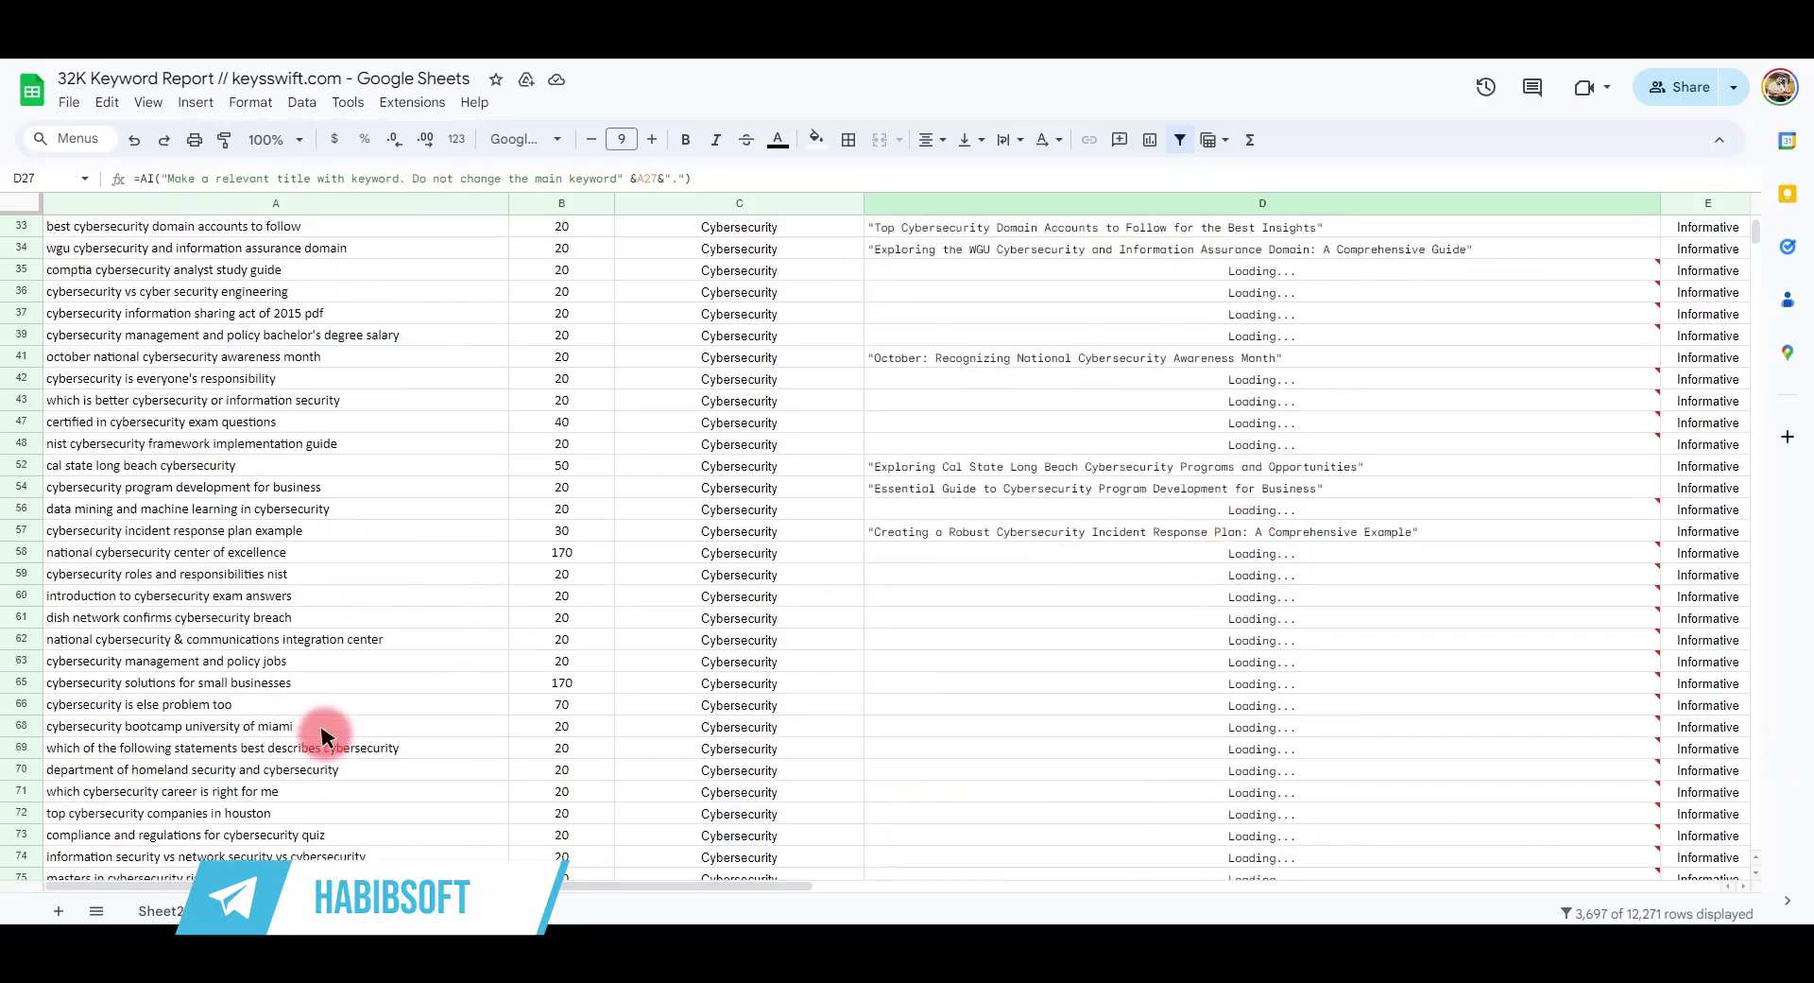
- Open Sheet2 and examine the finished titles in column D for the computer hardware and CPU keywords
{"action": "left_click", "coordinate": [161, 910]}
{"action": "scroll", "coordinate": [1087, 628], "scroll_direction": "down", "scroll_amount": 20}
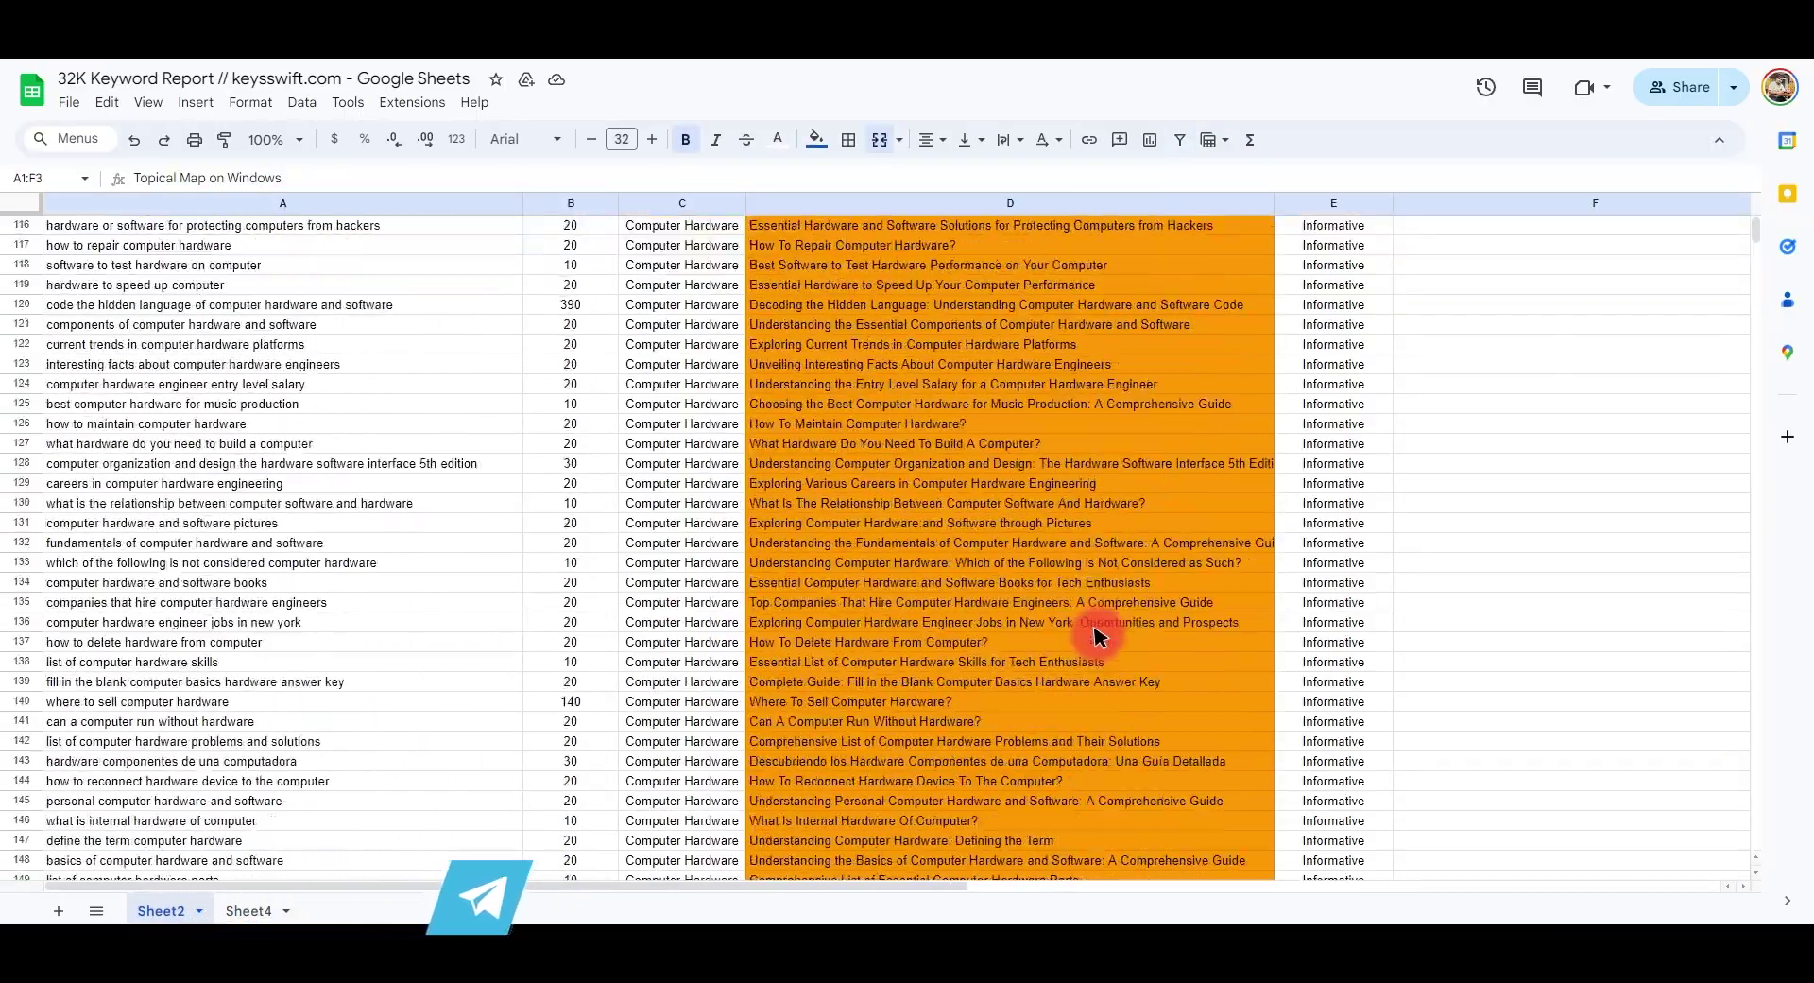
{"action": "scroll", "coordinate": [1098, 638], "scroll_direction": "down", "scroll_amount": 20}
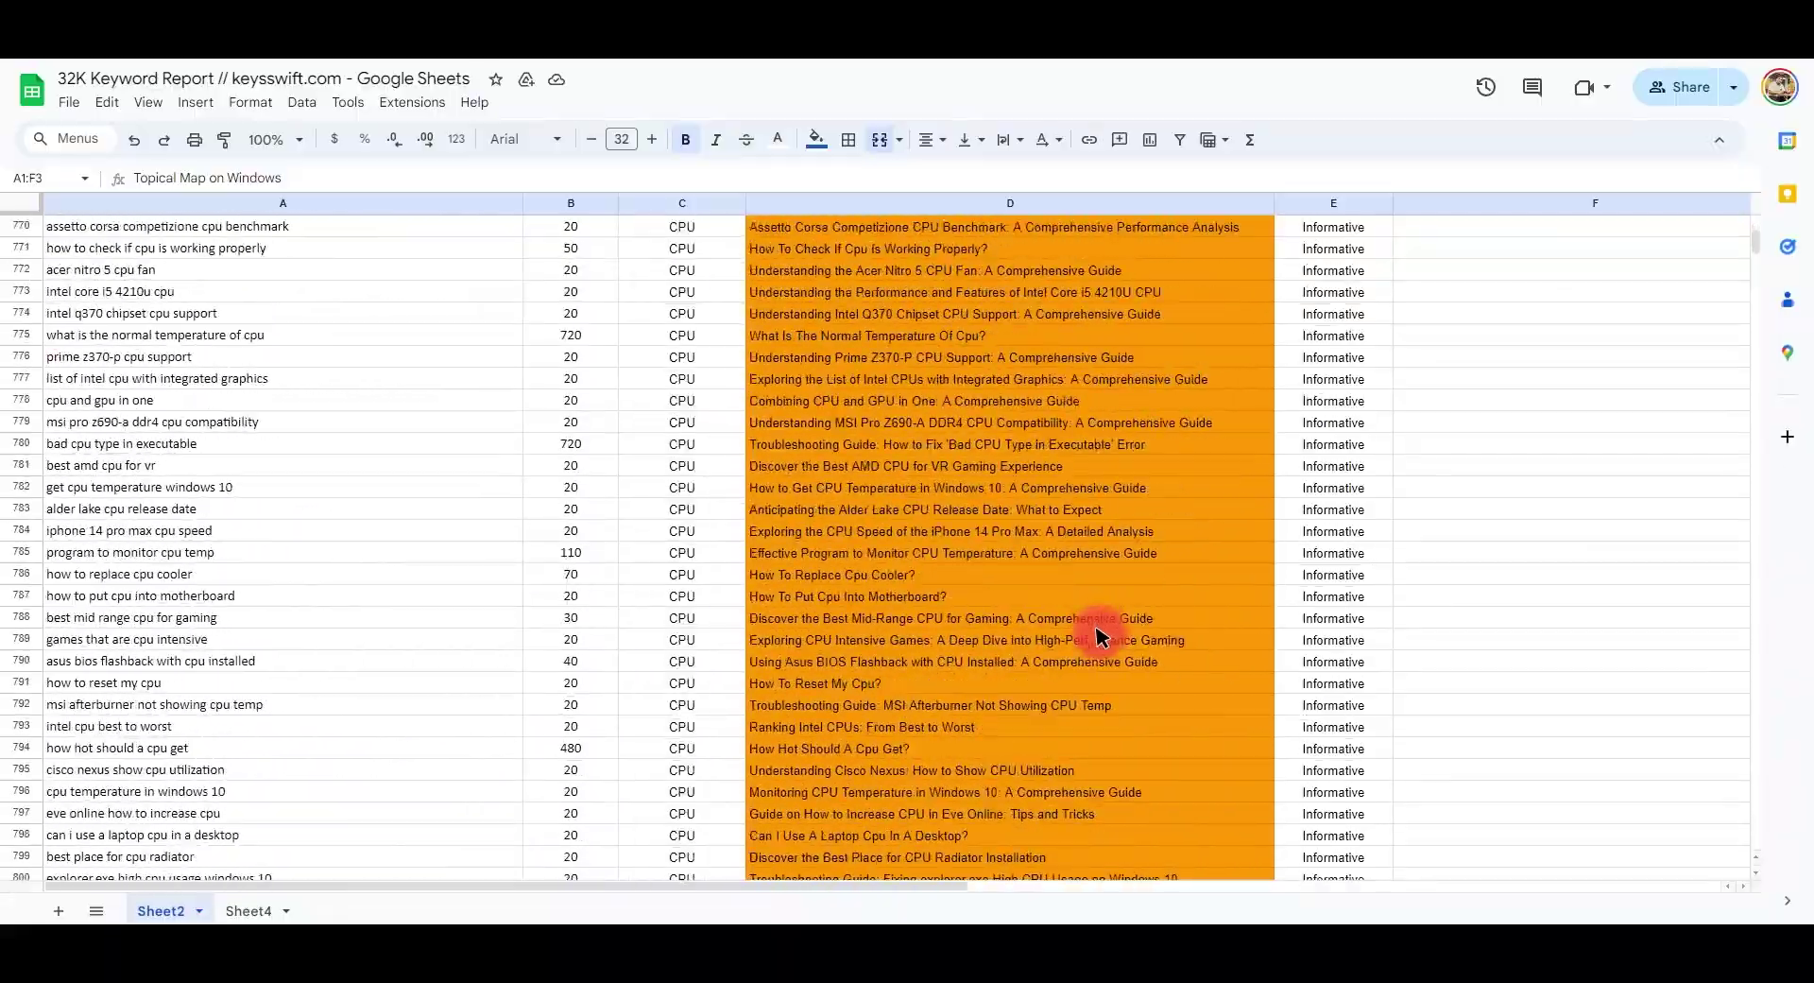
{"action": "scroll", "coordinate": [1098, 638], "scroll_direction": "down", "scroll_amount": 20}
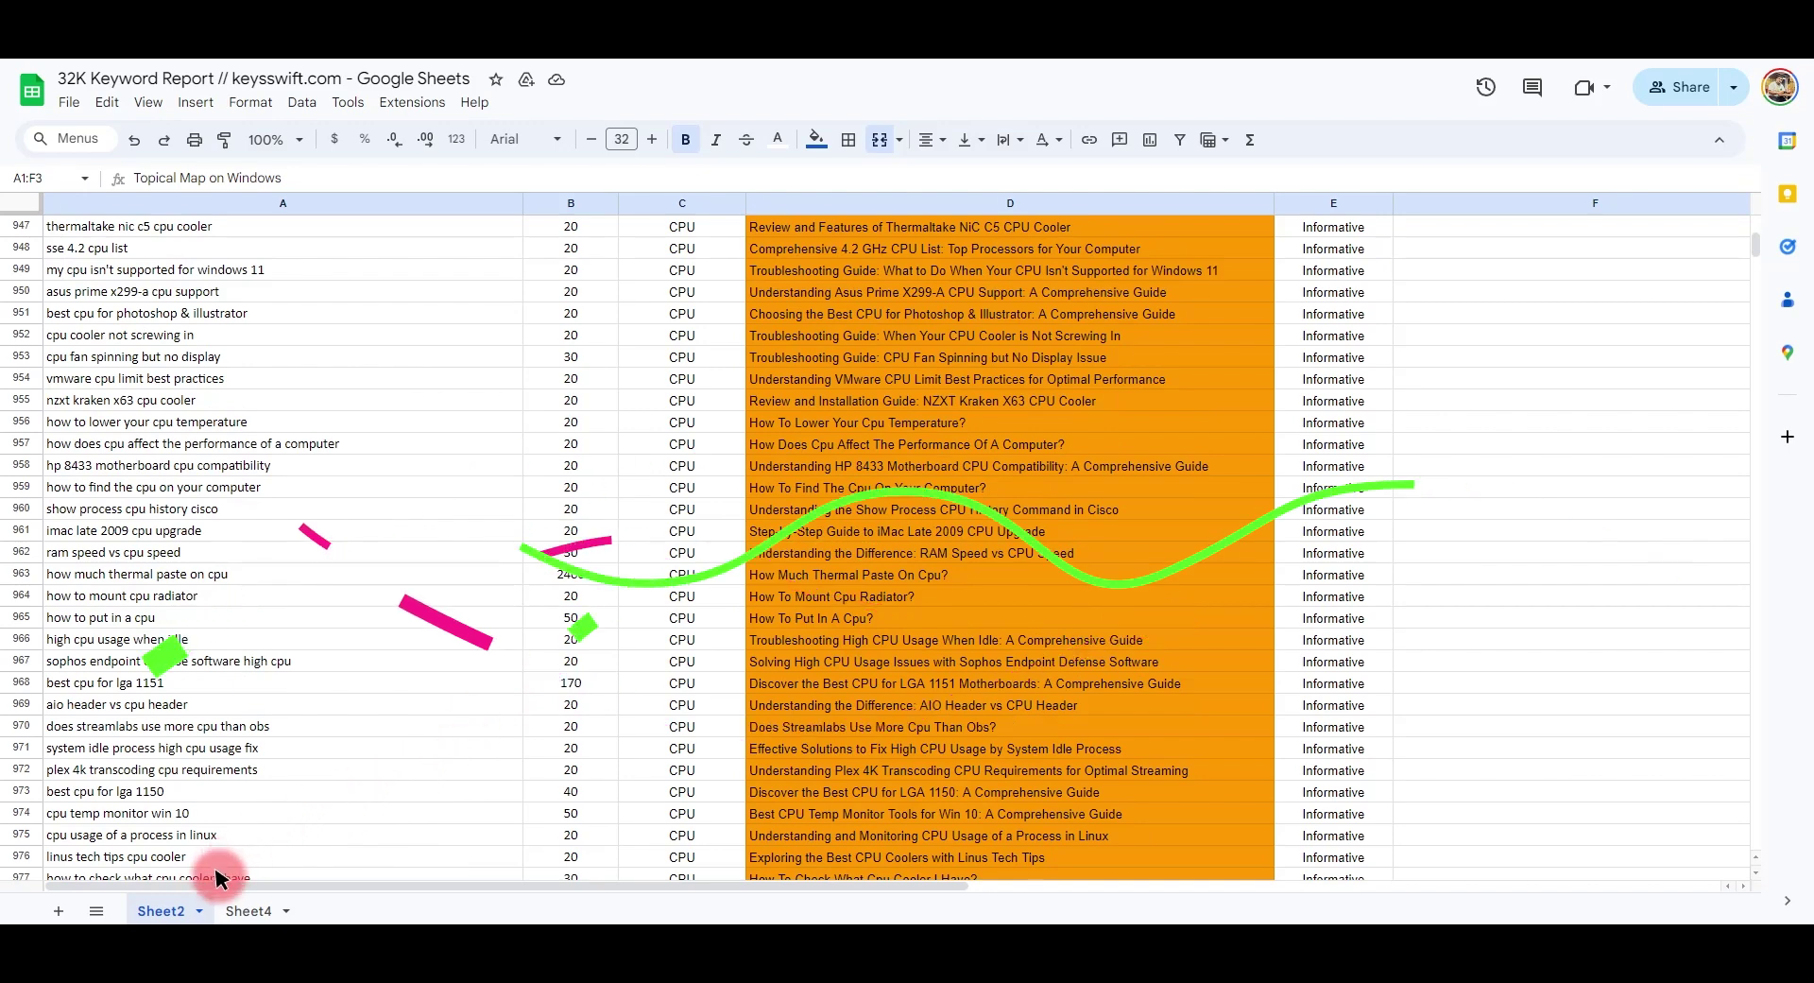
- Return to Sheet4 and review the progress of the AI-generated cybersecurity titles down column D
{"action": "left_click", "coordinate": [248, 910]}
{"action": "scroll", "coordinate": [898, 708], "scroll_direction": "up", "scroll_amount": 5}
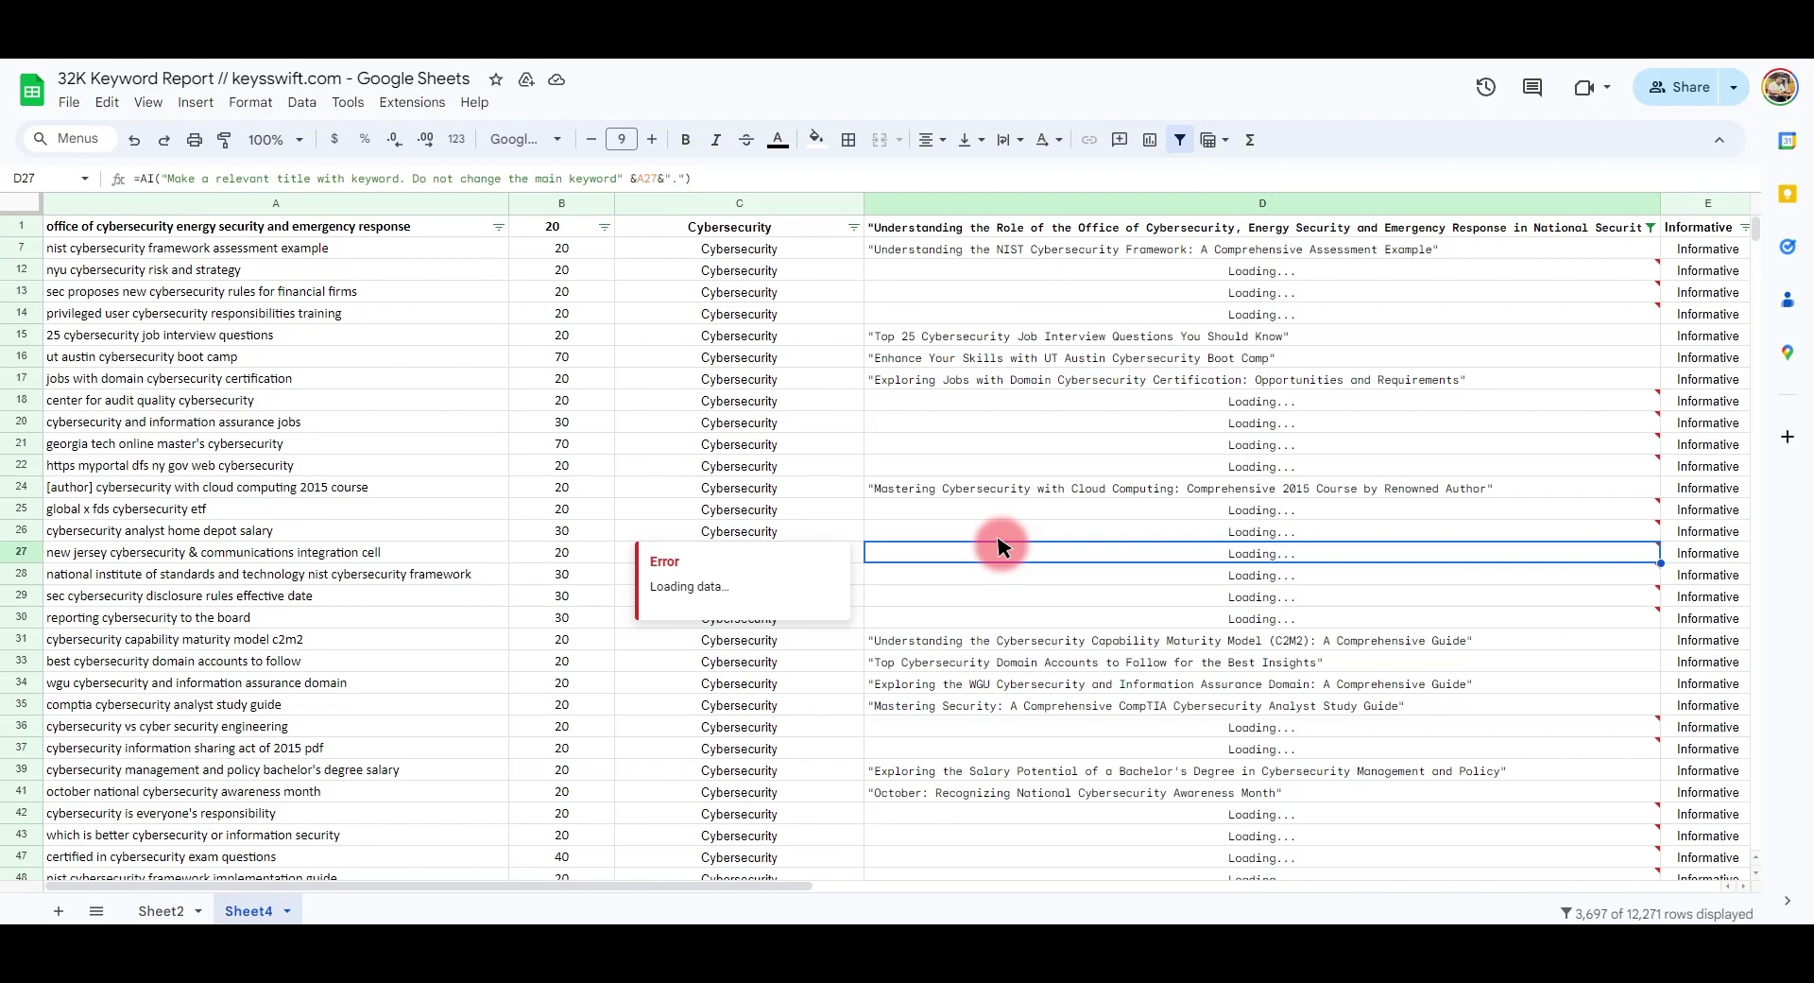
{"action": "scroll", "coordinate": [1006, 547], "scroll_direction": "down", "scroll_amount": 4}
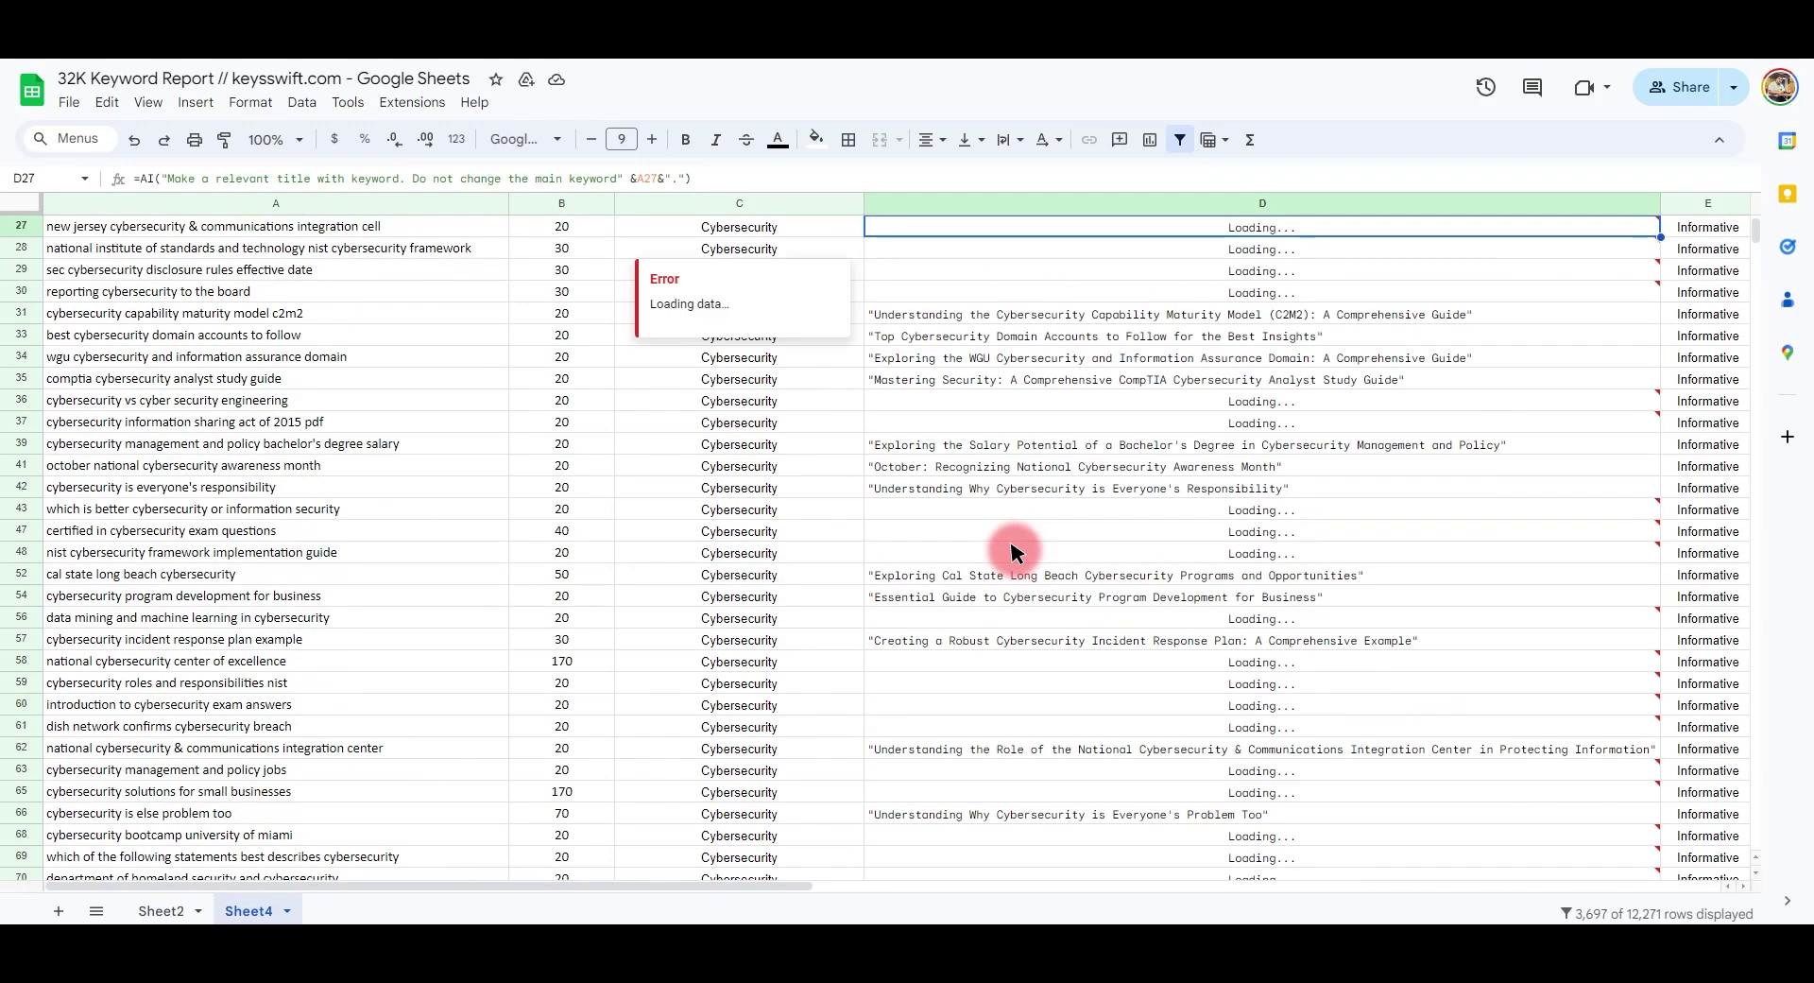
{"action": "left_click", "coordinate": [984, 482]}
{"action": "scroll", "coordinate": [984, 482], "scroll_direction": "down", "scroll_amount": 5}
{"action": "scroll", "coordinate": [983, 481], "scroll_direction": "down", "scroll_amount": 5}
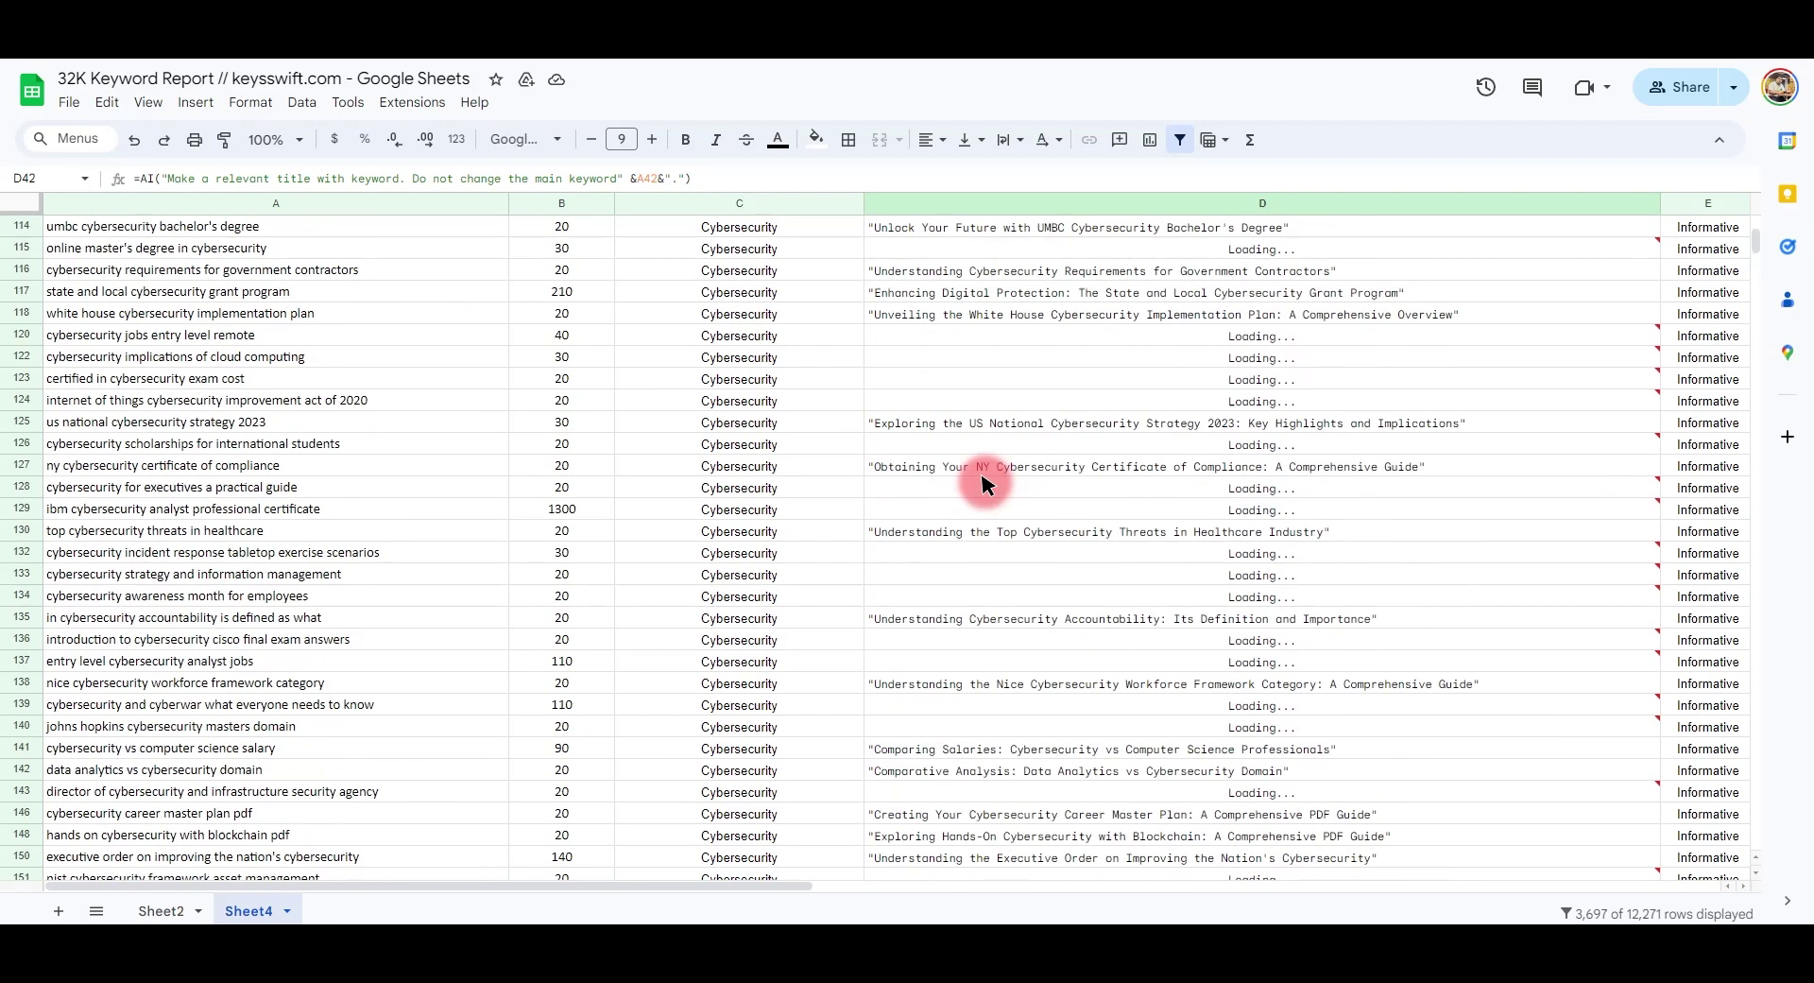
{"action": "scroll", "coordinate": [983, 484], "scroll_direction": "up", "scroll_amount": 10}
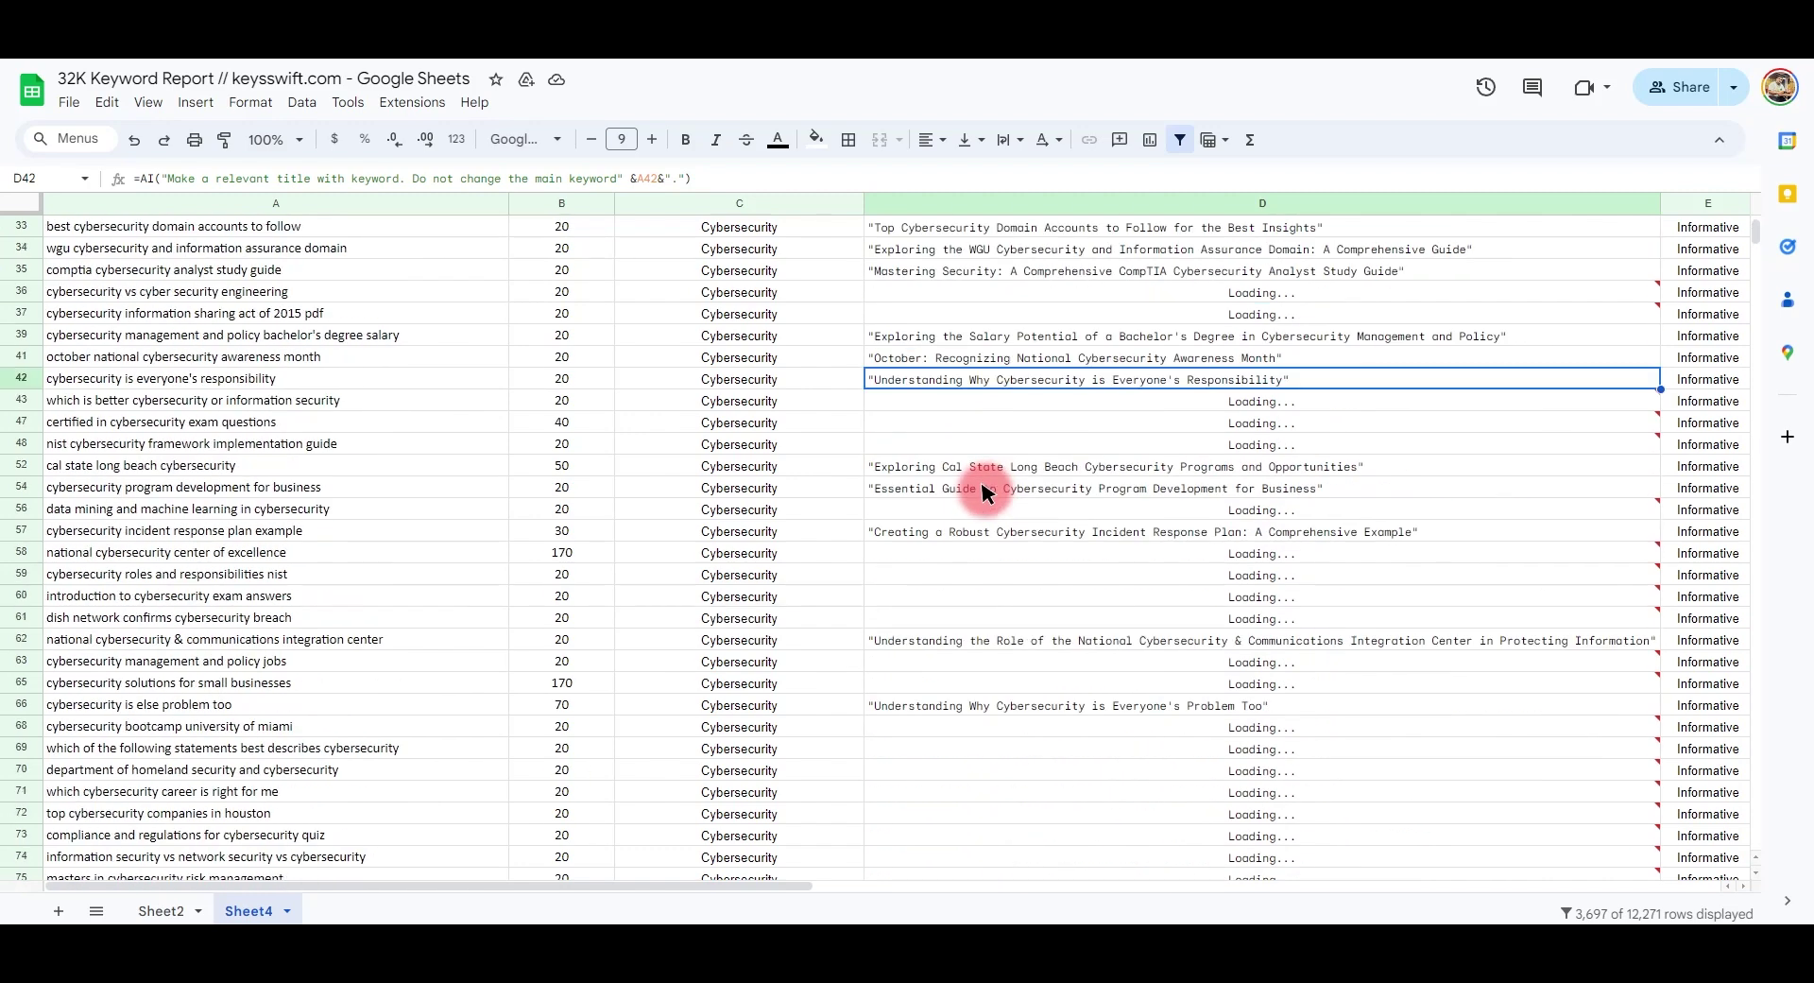